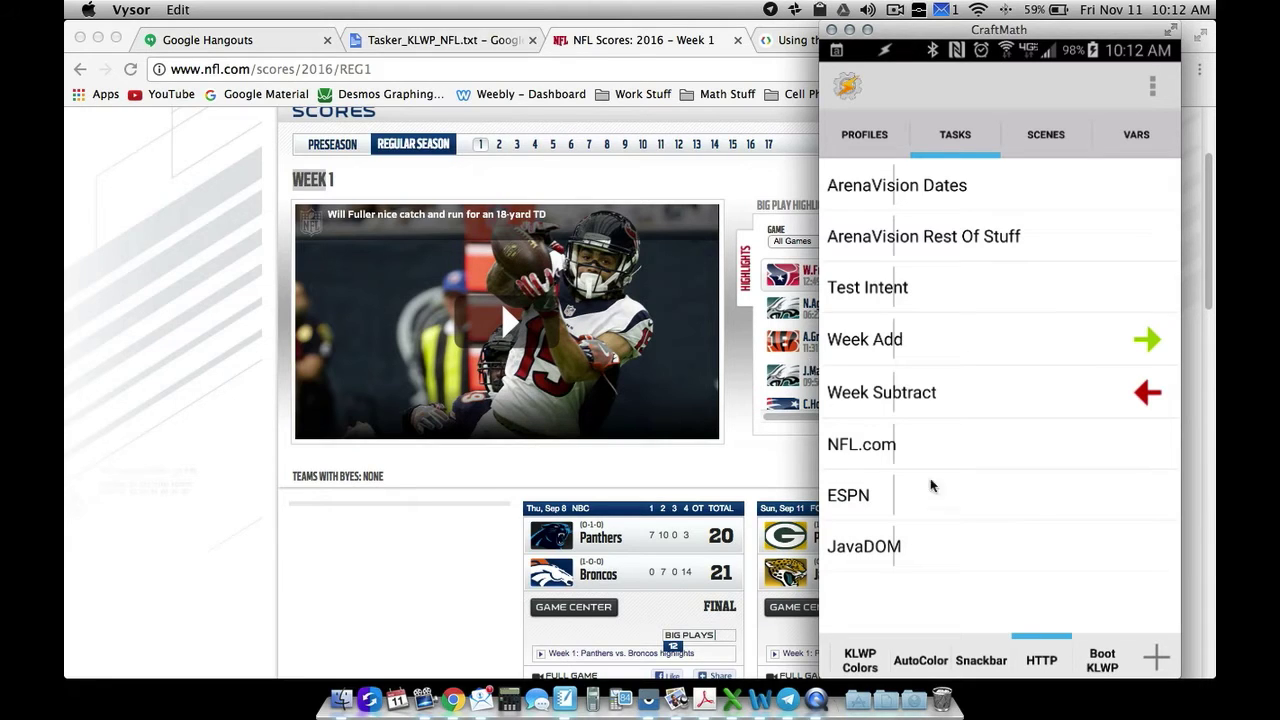
# - Open the NFL.com task and scroll down to its step 16 Send Intent action's settings
pyautogui.click(965, 452)
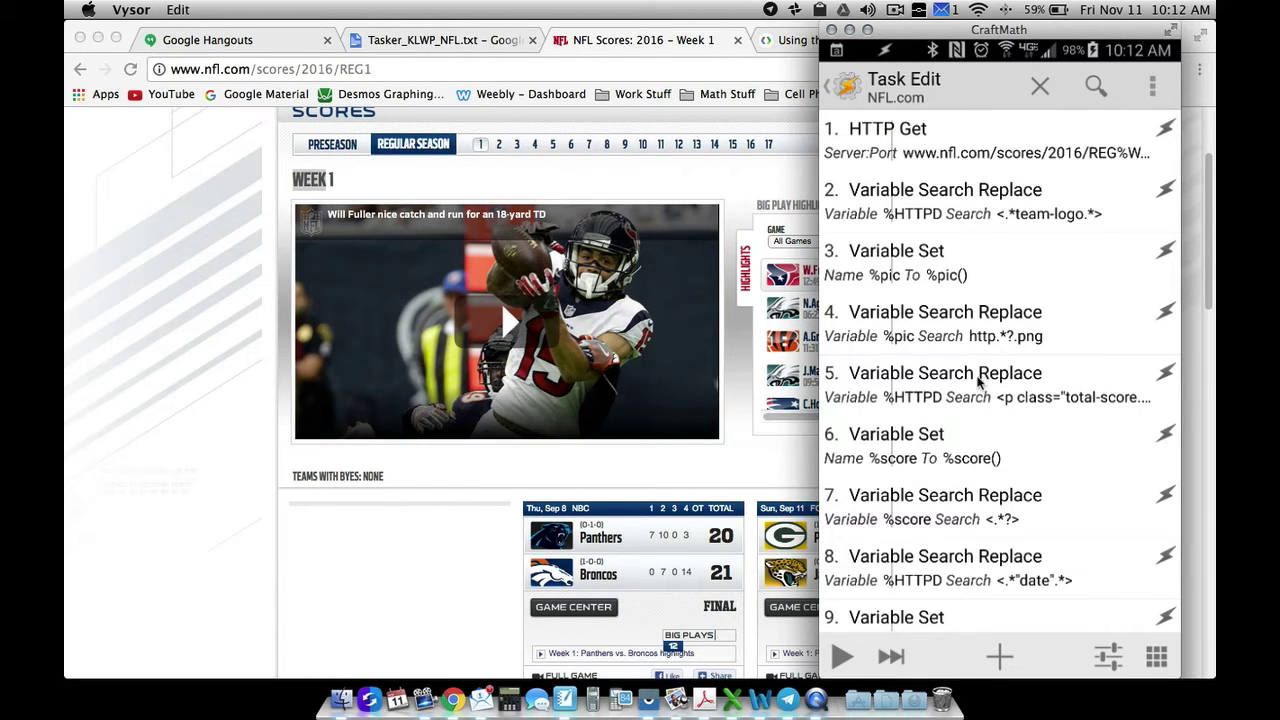
pyautogui.scroll(-3, 991, 440)
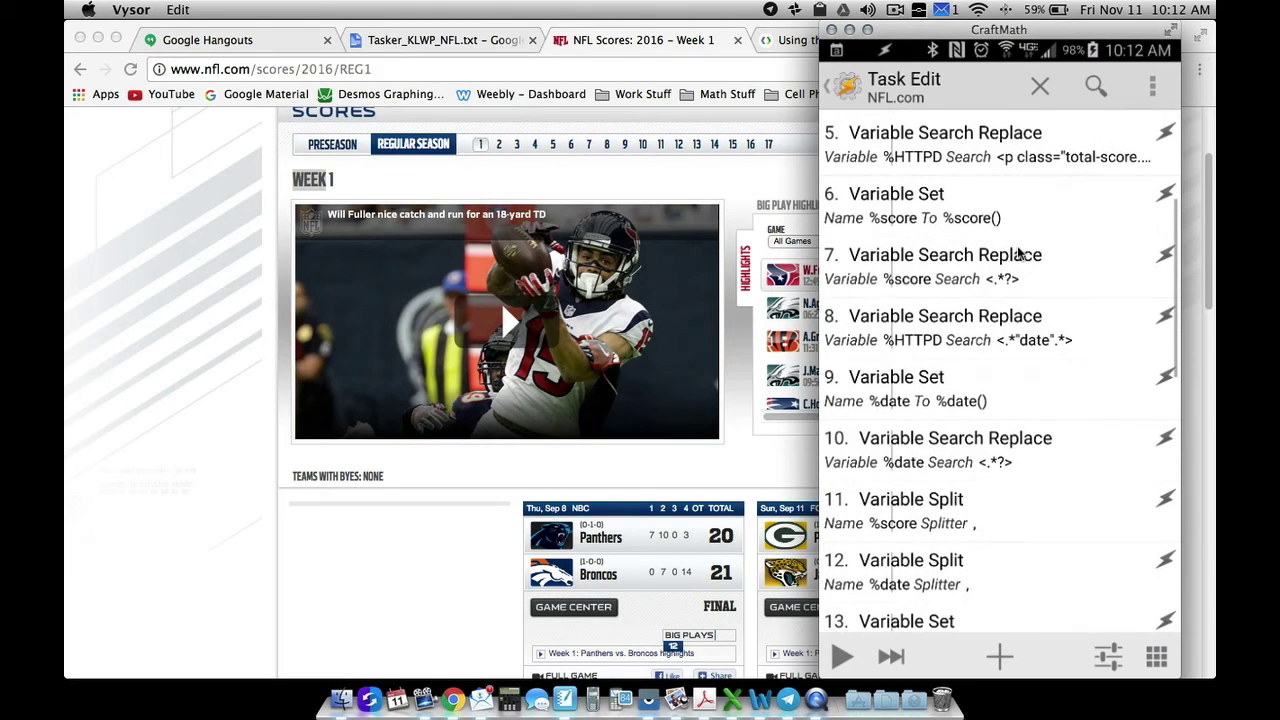
pyautogui.scroll(-1, 927, 420)
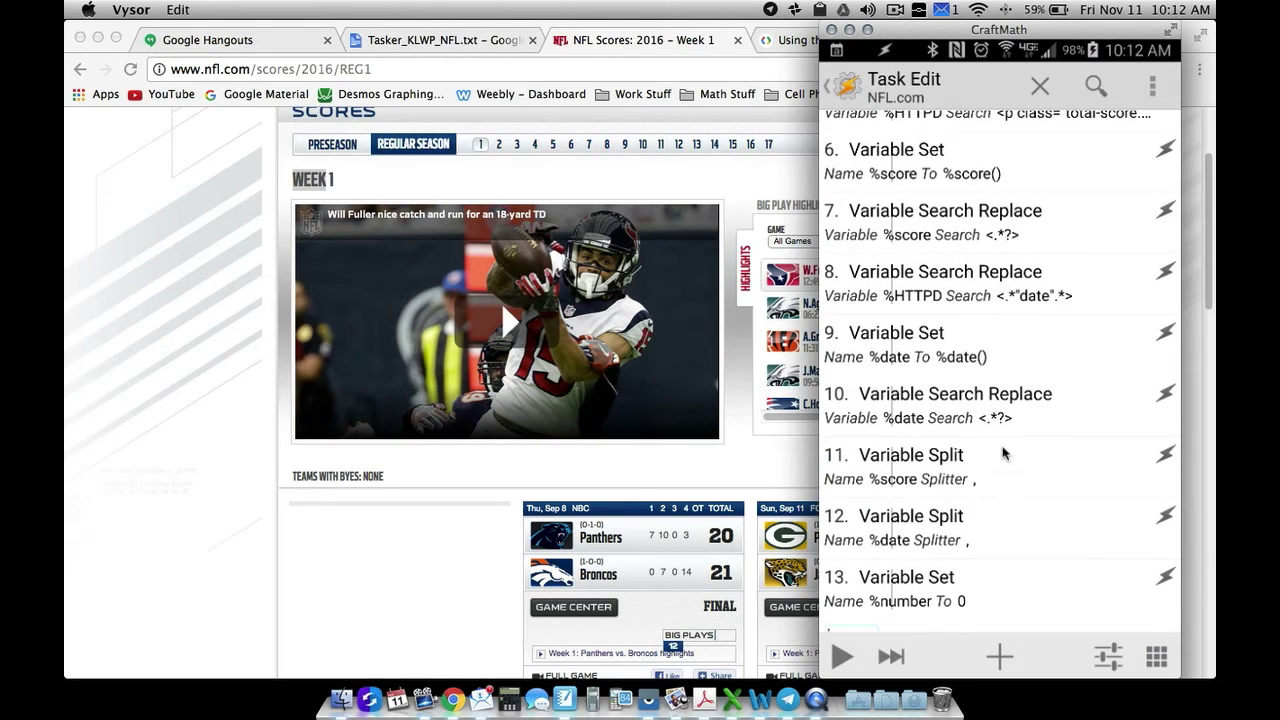
pyautogui.scroll(-5, 1011, 331)
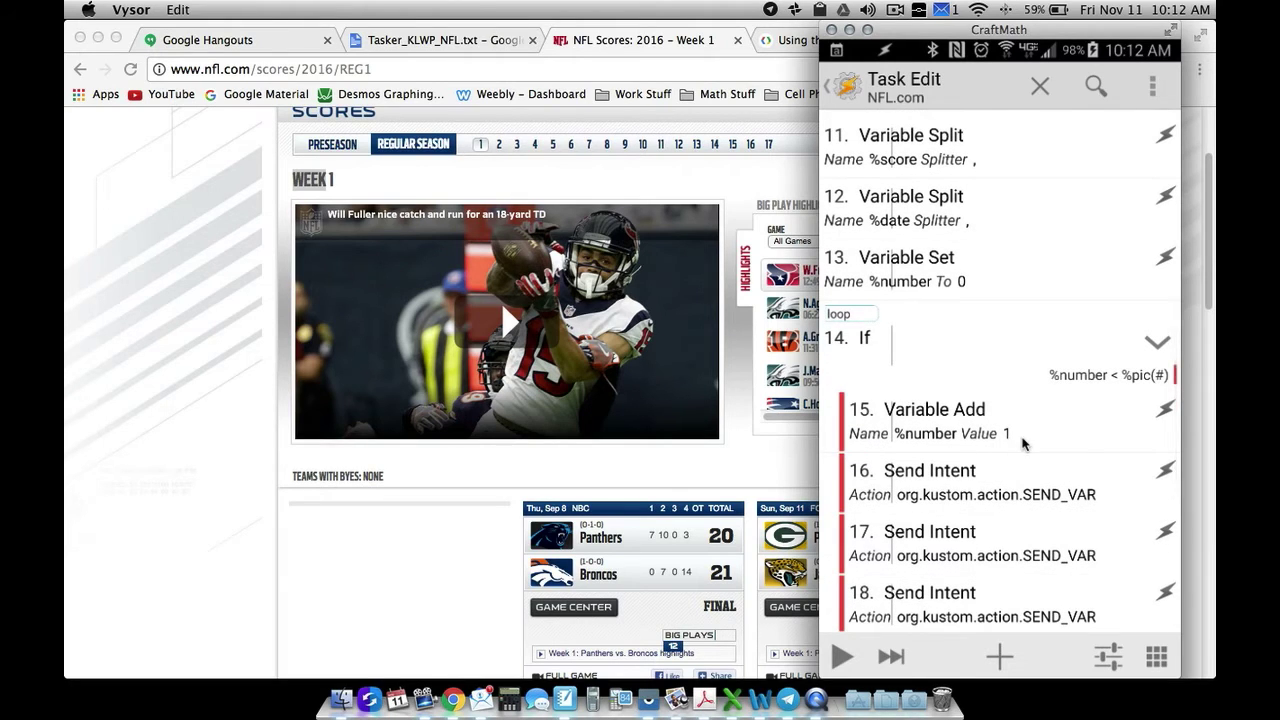
pyautogui.scroll(-2, 1020, 435)
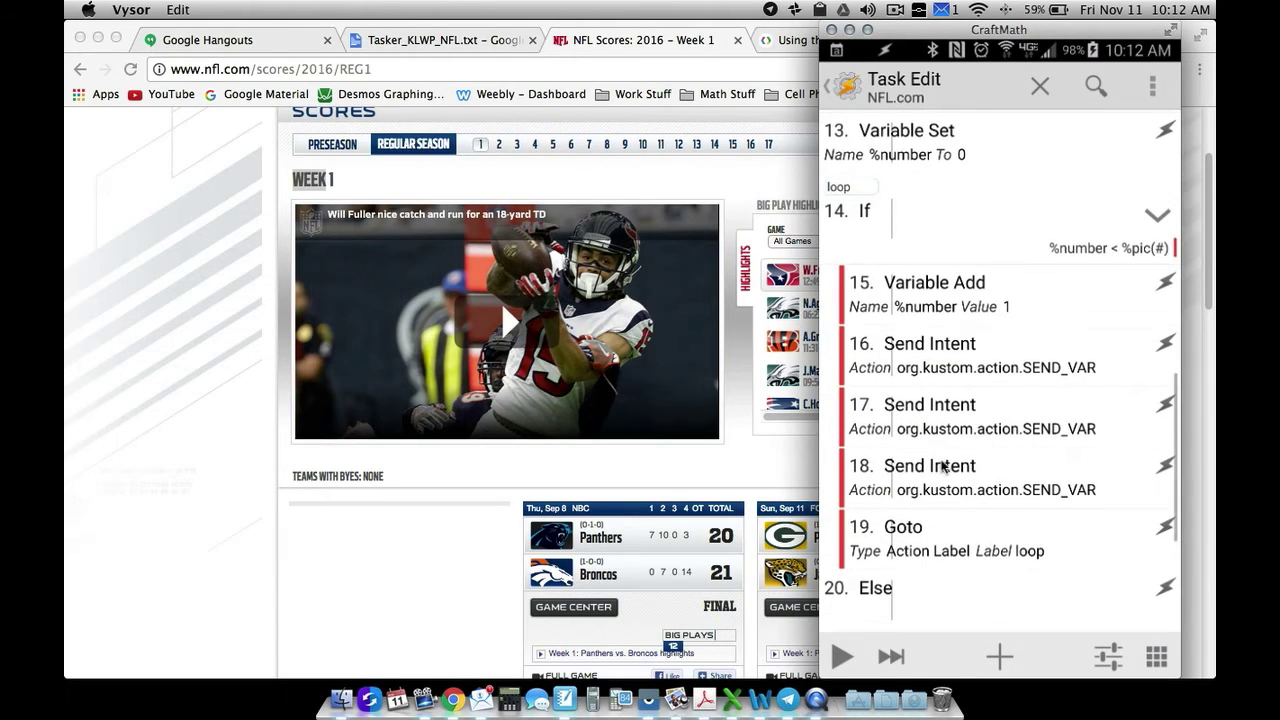
pyautogui.click(993, 367)
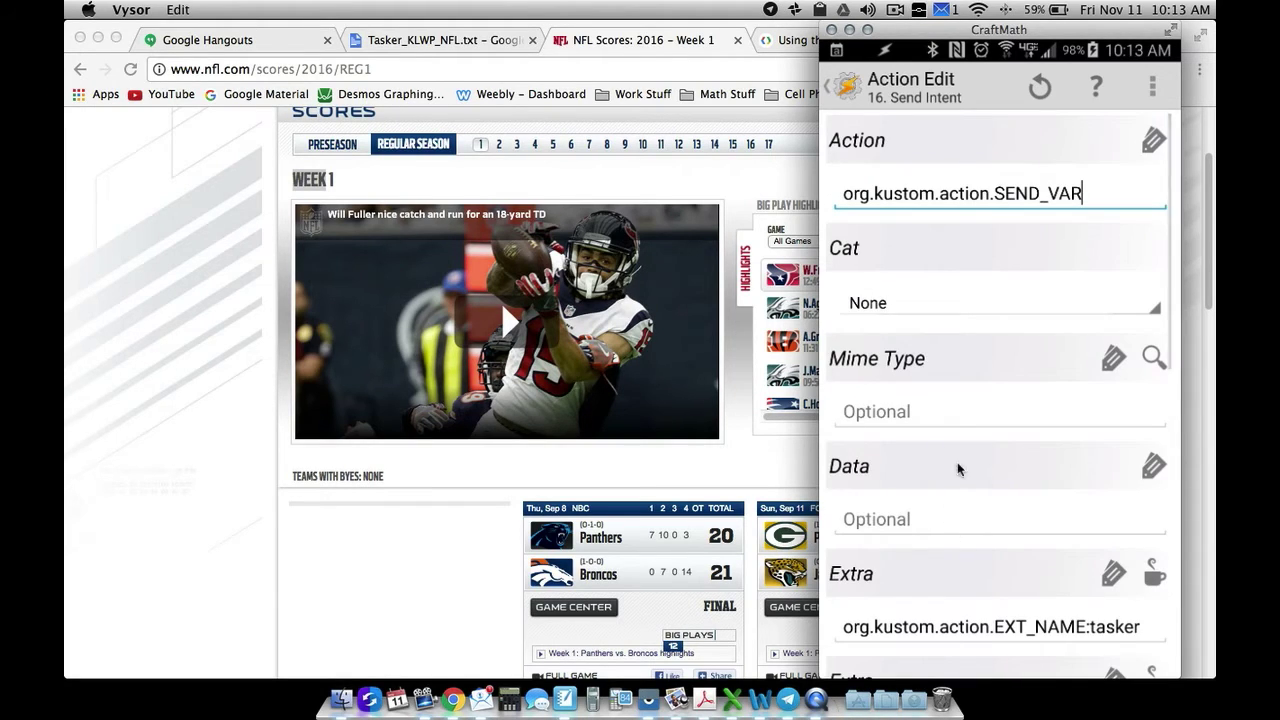
# - Review Send Intent 16 (pic) and Send Intent 17, which sends score%number as %score(%number)
pyautogui.moveTo(957, 468); pyautogui.dragTo(954, 237)
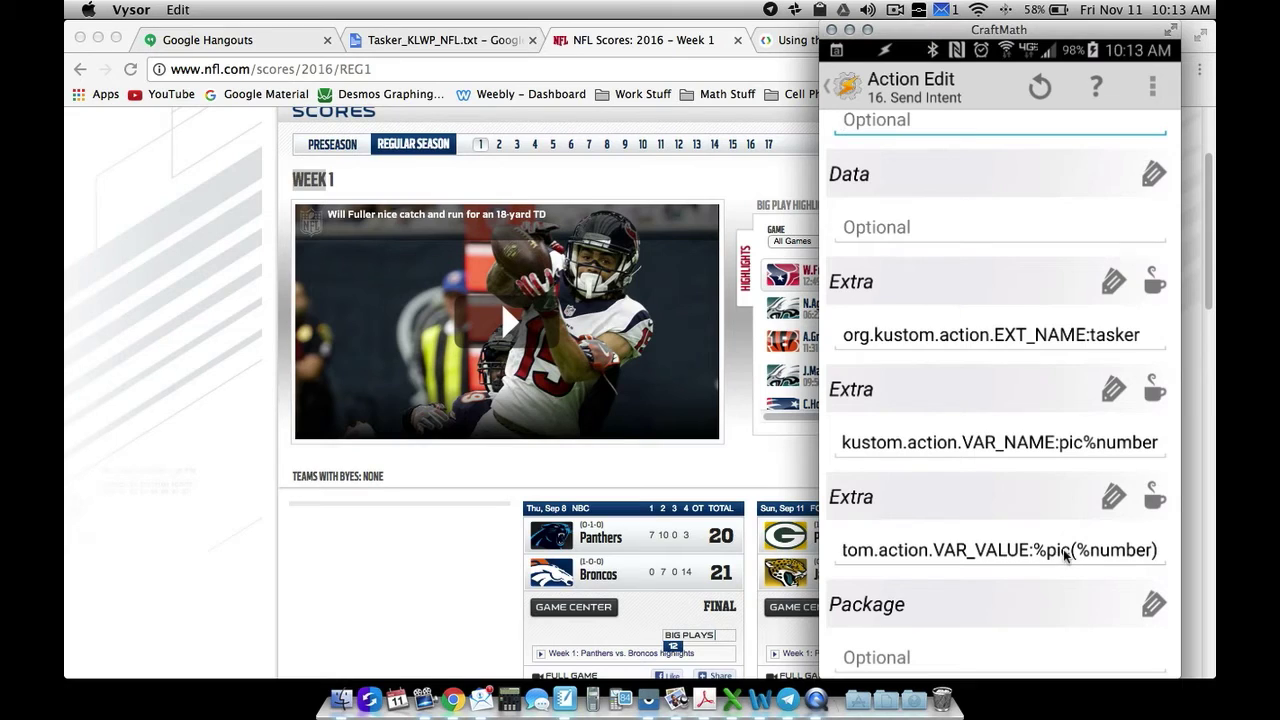
pyautogui.click(852, 90)
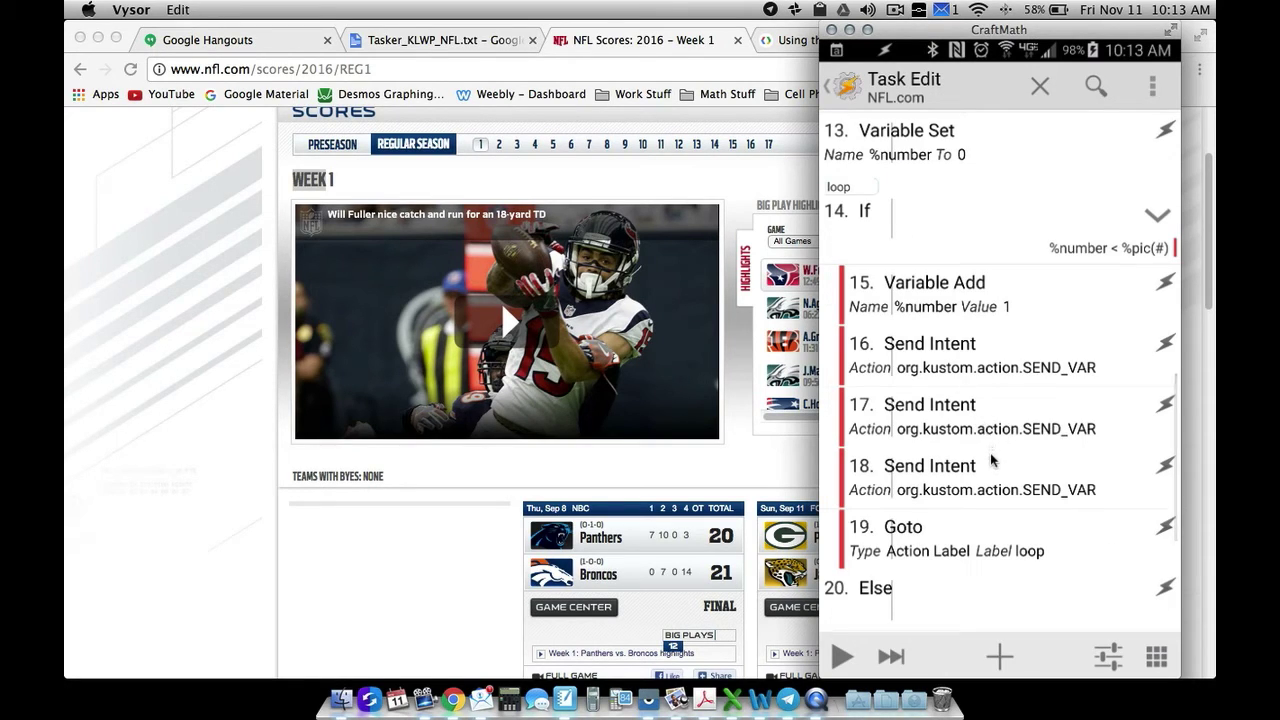
pyautogui.click(991, 460)
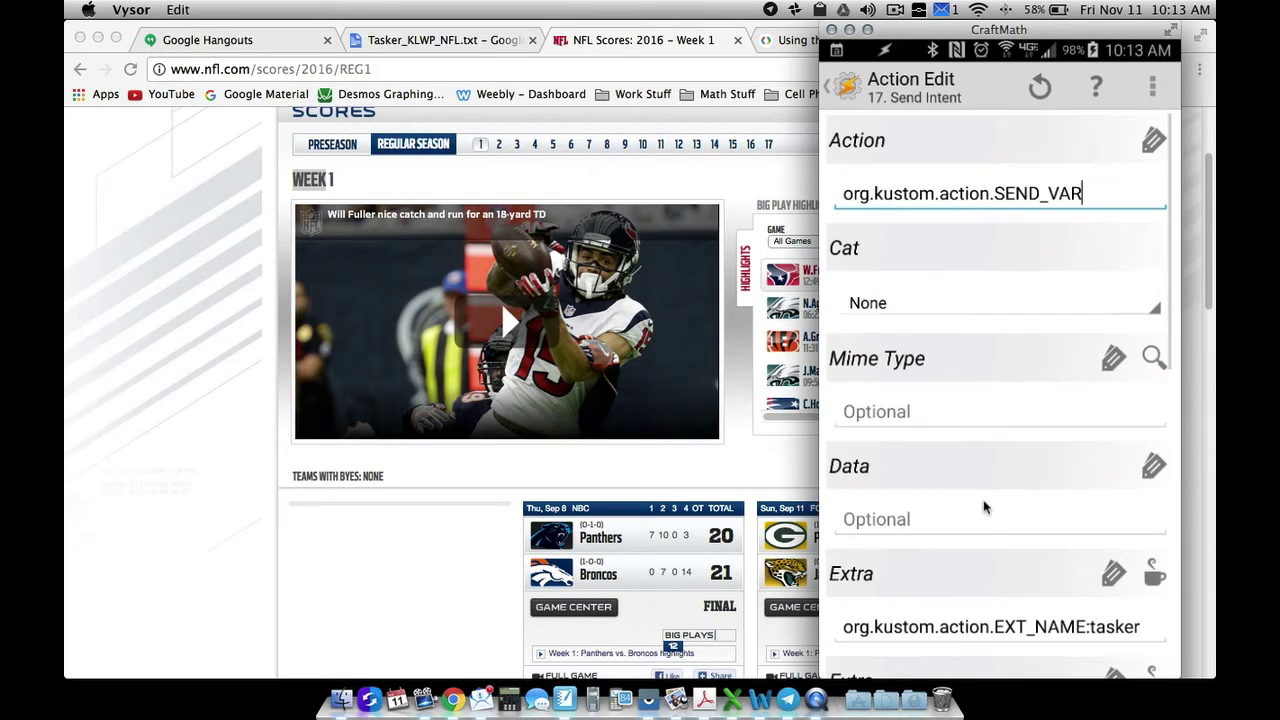
pyautogui.scroll(-2, 992, 284)
pyautogui.scroll(-5, 992, 284)
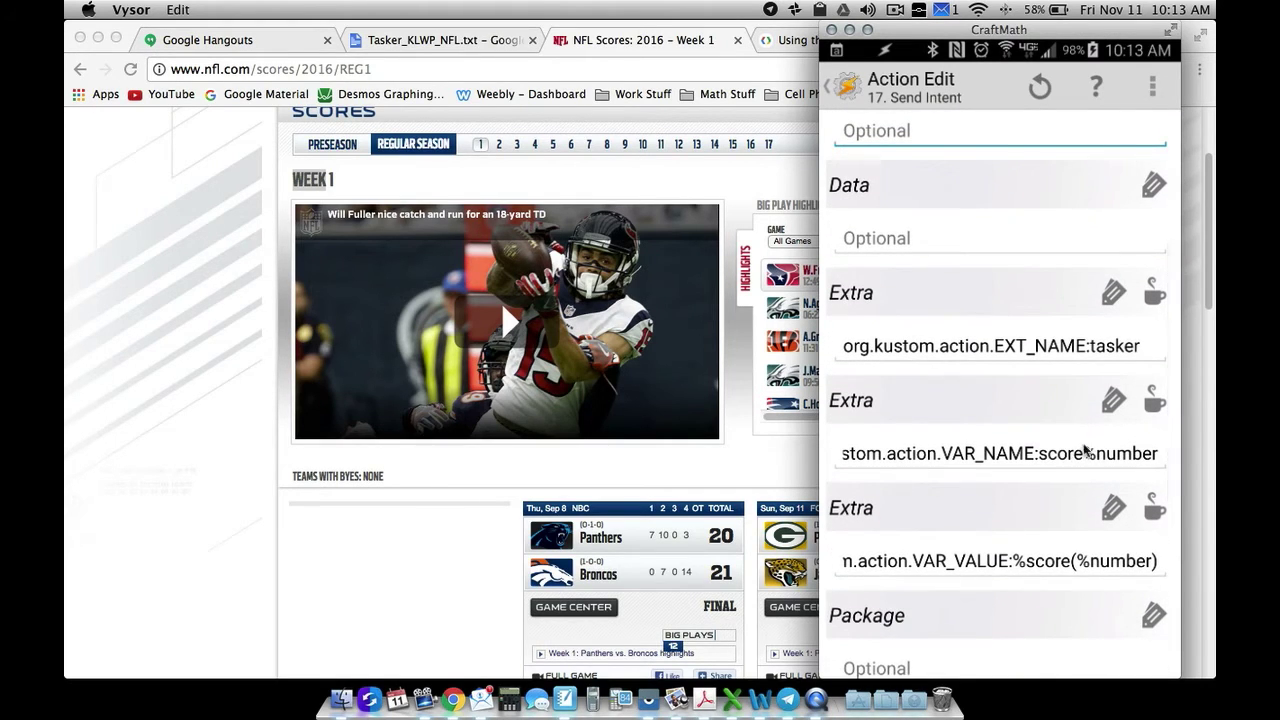
pyautogui.click(852, 88)
# - Check Send Intent 18 sends date%number as %date(%number), then close the NFL.com task
pyautogui.click(1020, 482)
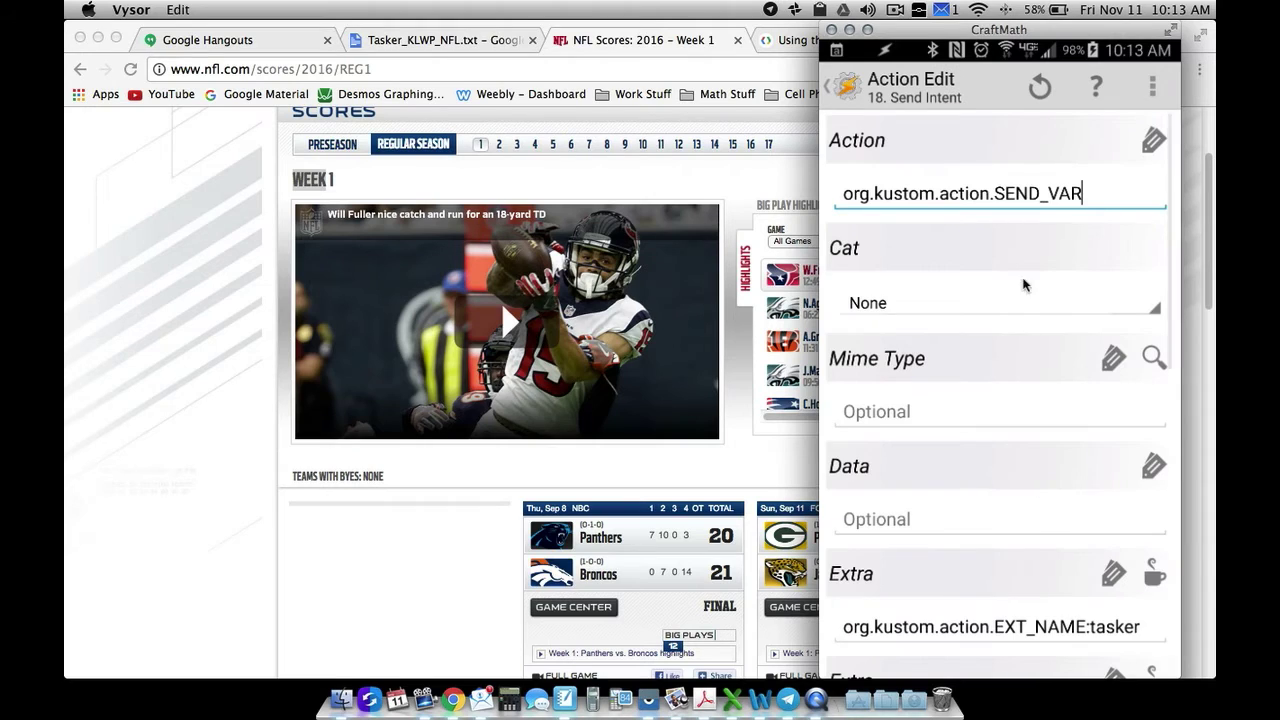
pyautogui.scroll(-5, 1023, 280)
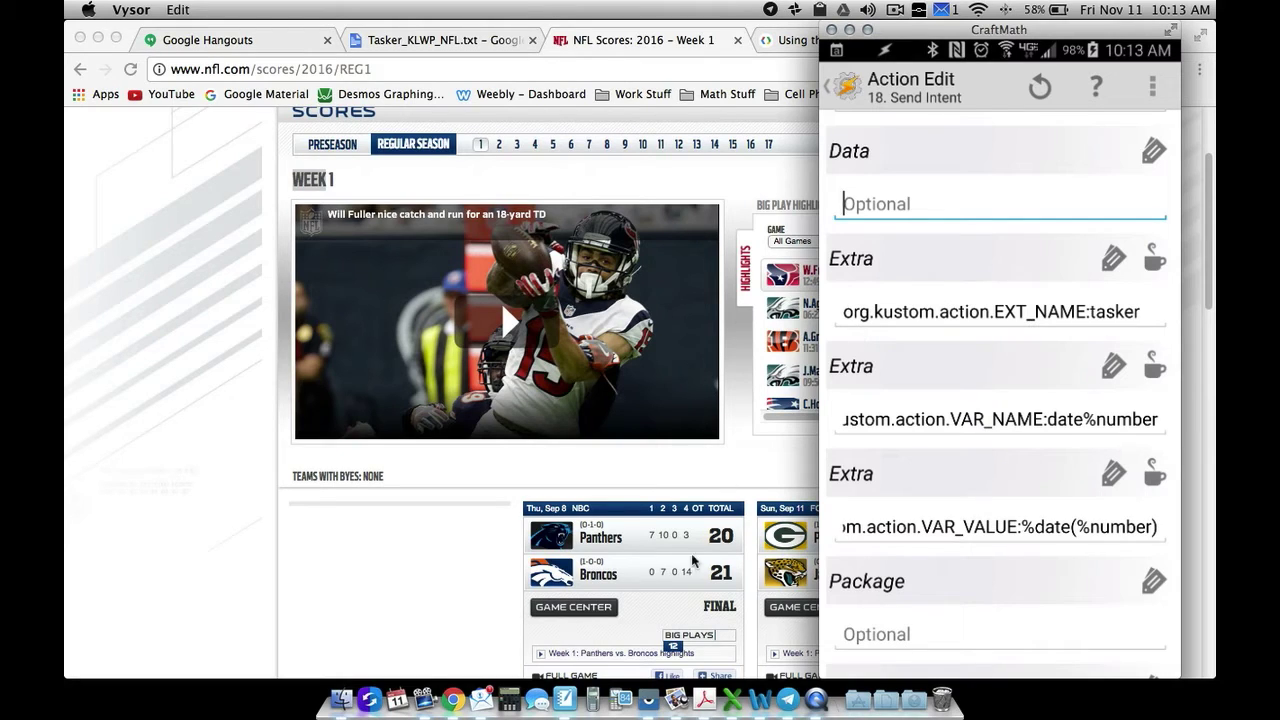
pyautogui.click(853, 89)
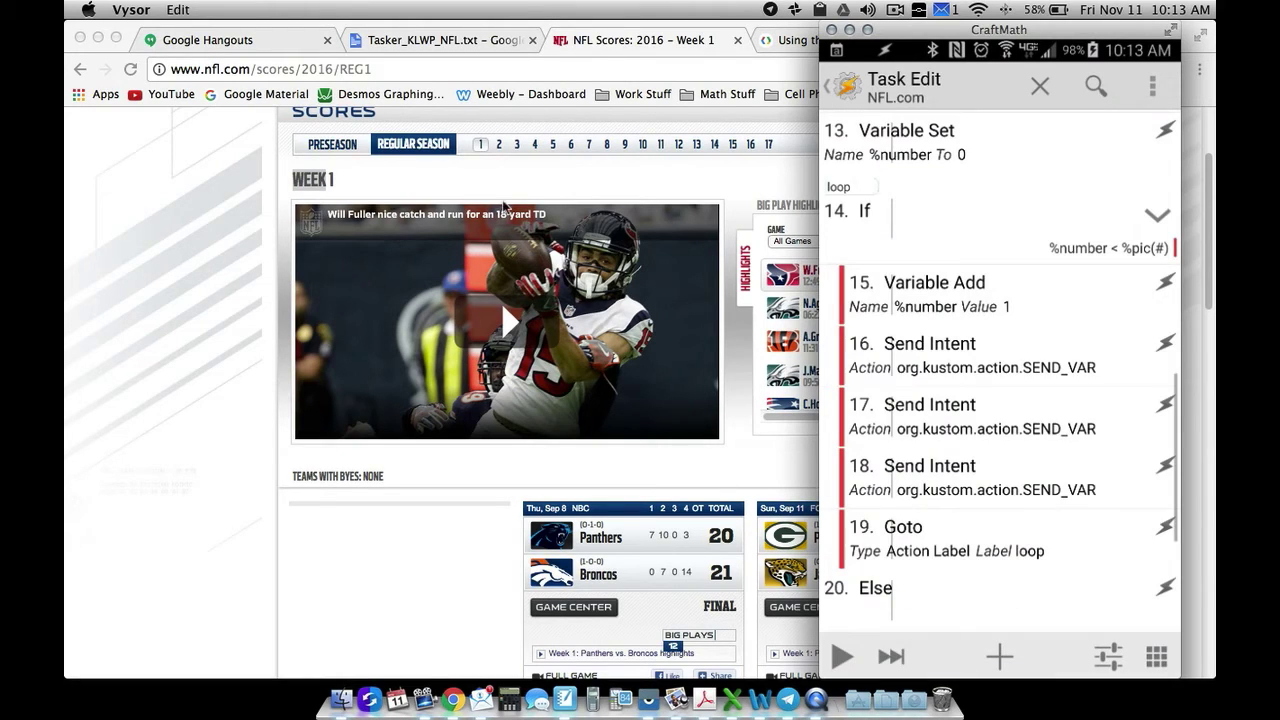
pyautogui.click(858, 92)
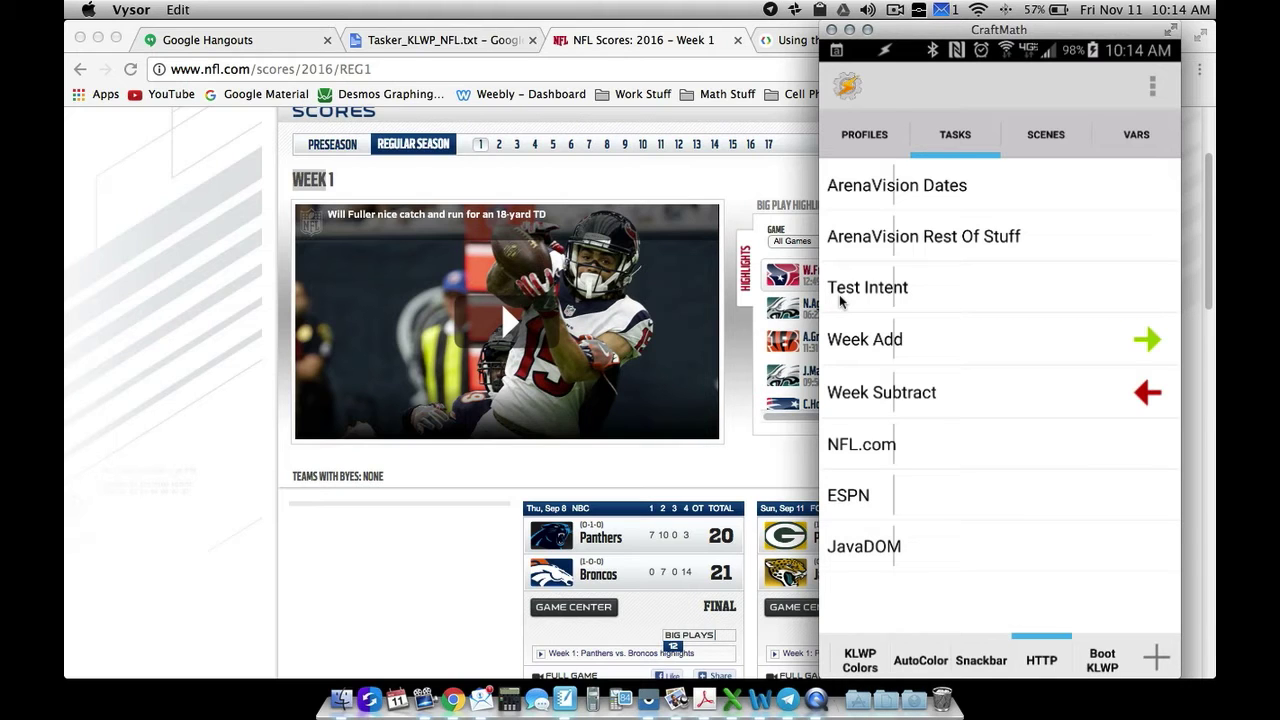
# - In KLWP, go to Stuff > Games 1-4 > Game 1 and view the 'Thu, Sep 8' date formula
pyautogui.rightClick(840, 300)
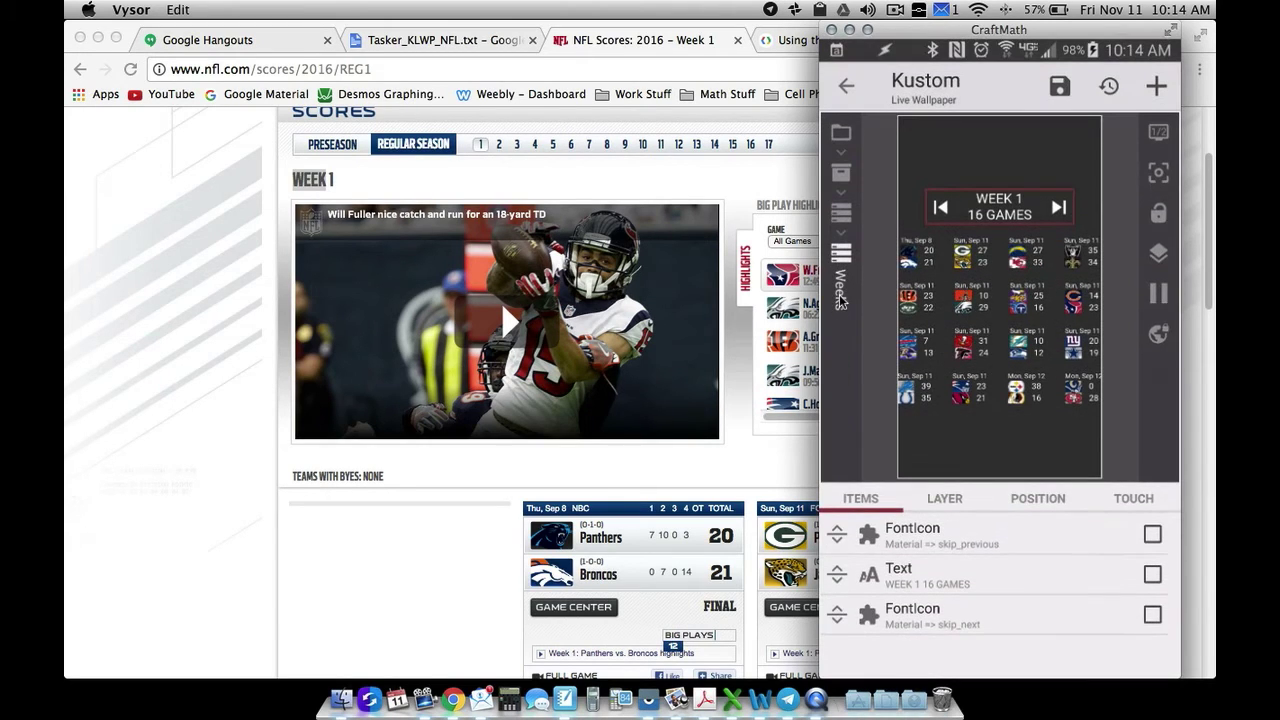
pyautogui.rightClick(905, 372)
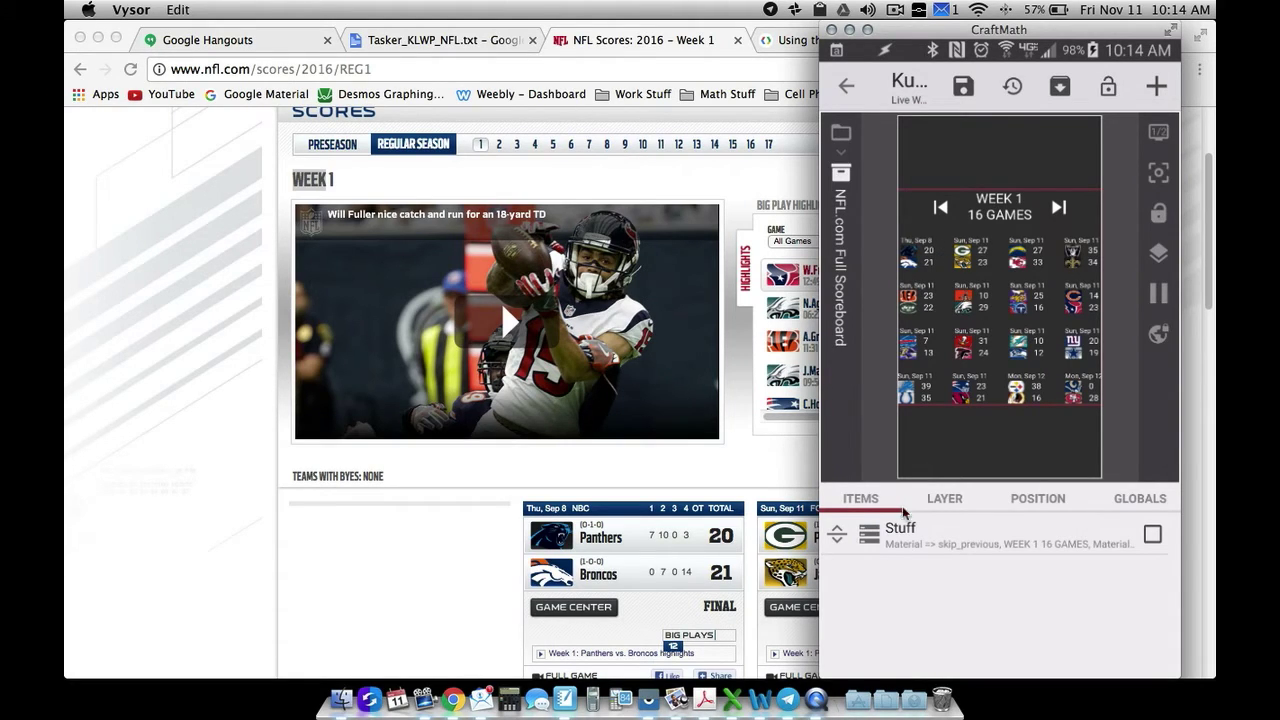
pyautogui.click(918, 262)
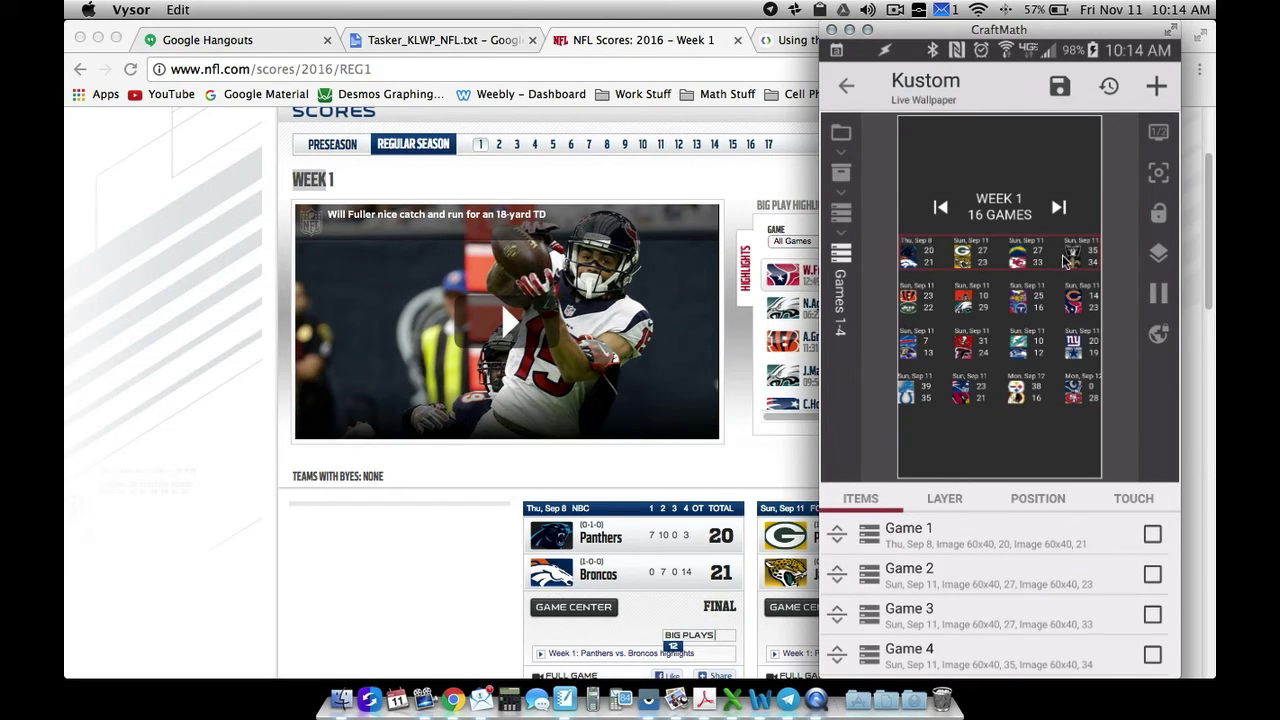
pyautogui.click(940, 542)
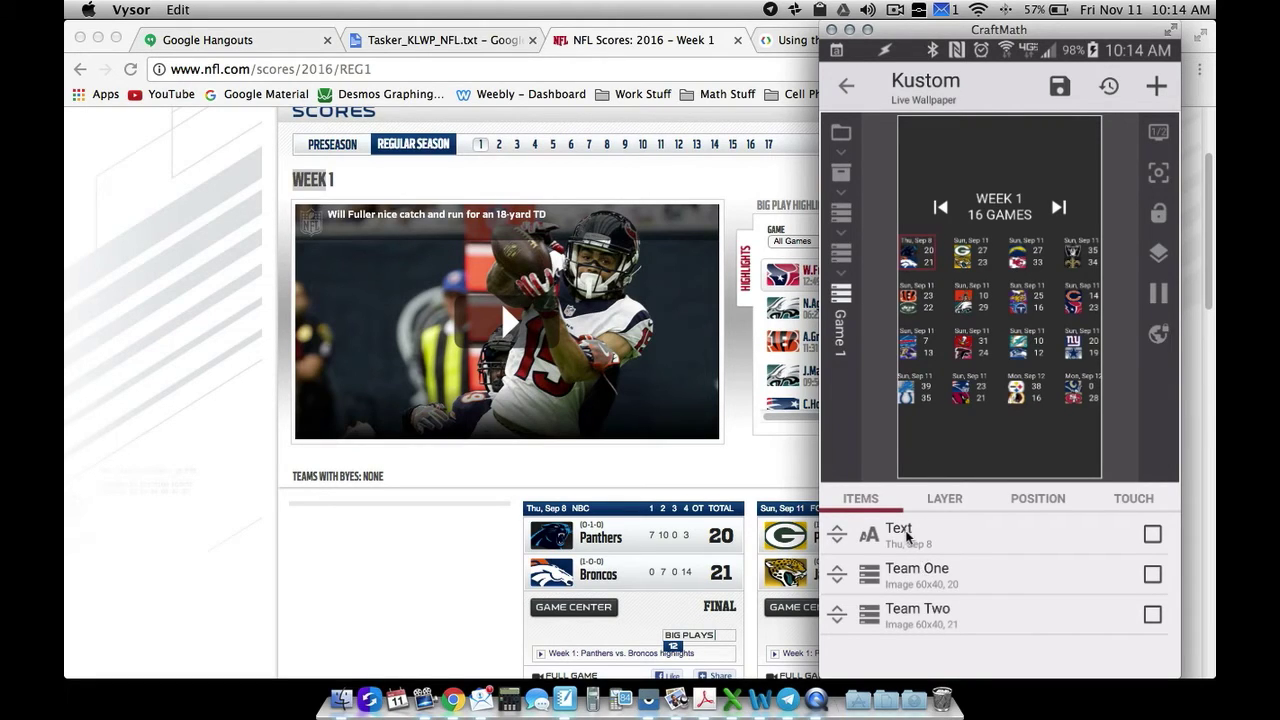
pyautogui.click(962, 545)
pyautogui.click(976, 545)
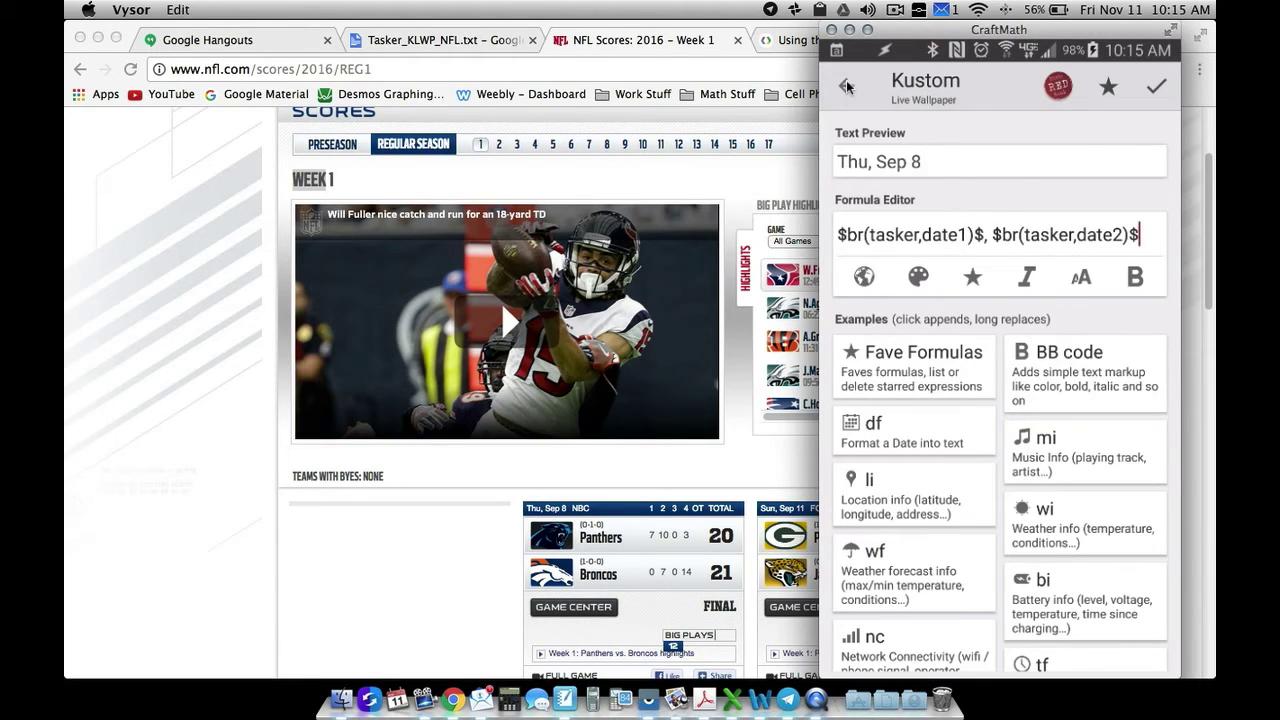
# - Exit the date formula editor and go up to the Game 1 items list
pyautogui.rightClick(908, 213)
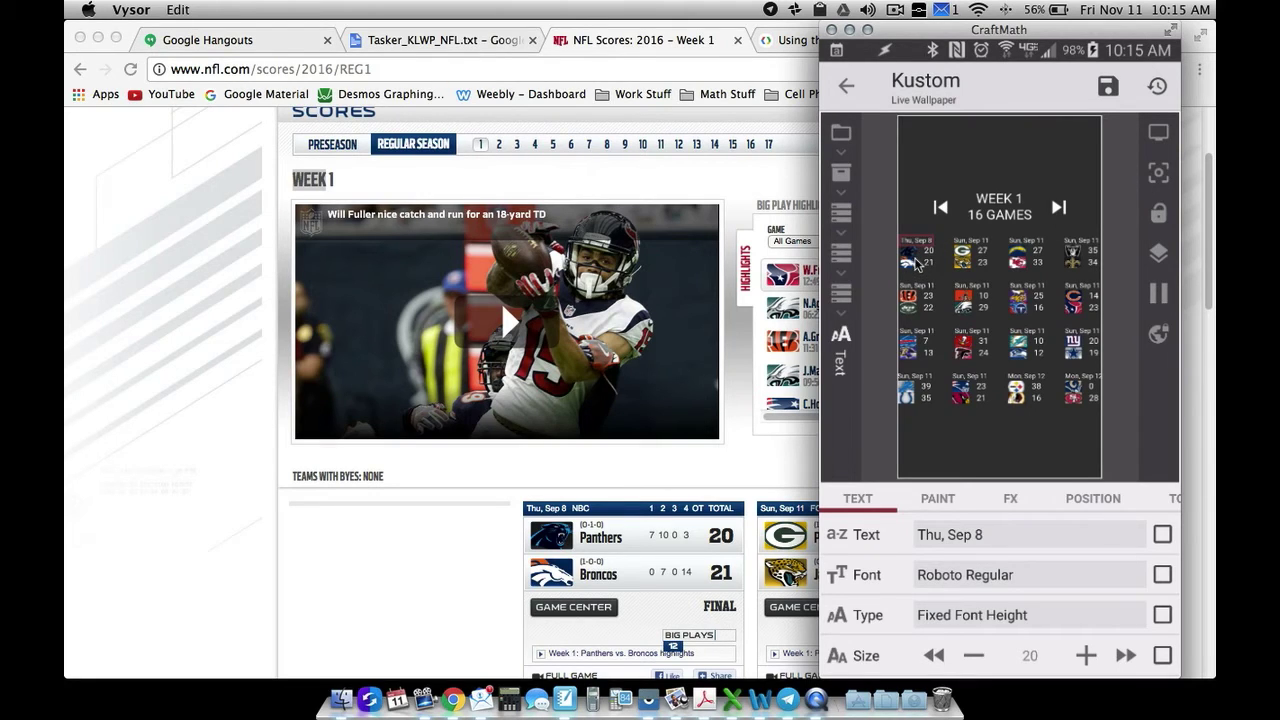
pyautogui.click(846, 296)
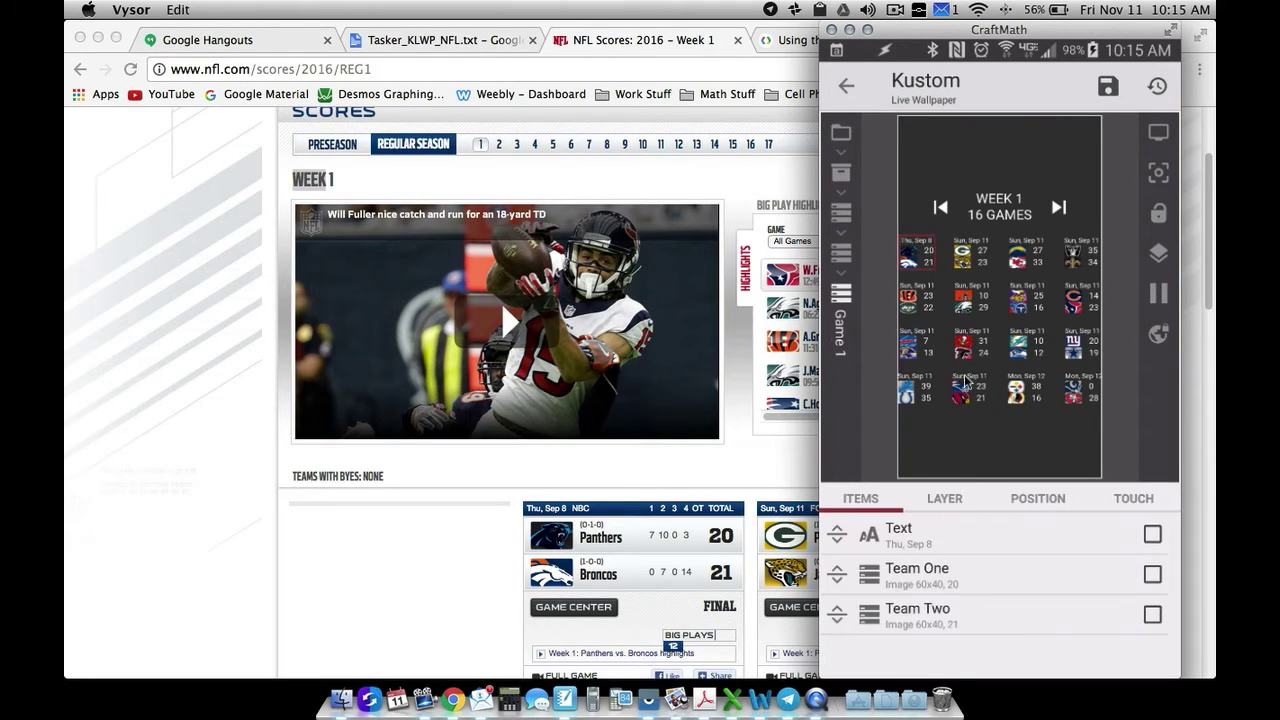
# - Turn on auto zoom and inspect Team One's logo bitmap formula, then return to Game 1
pyautogui.click(918, 575)
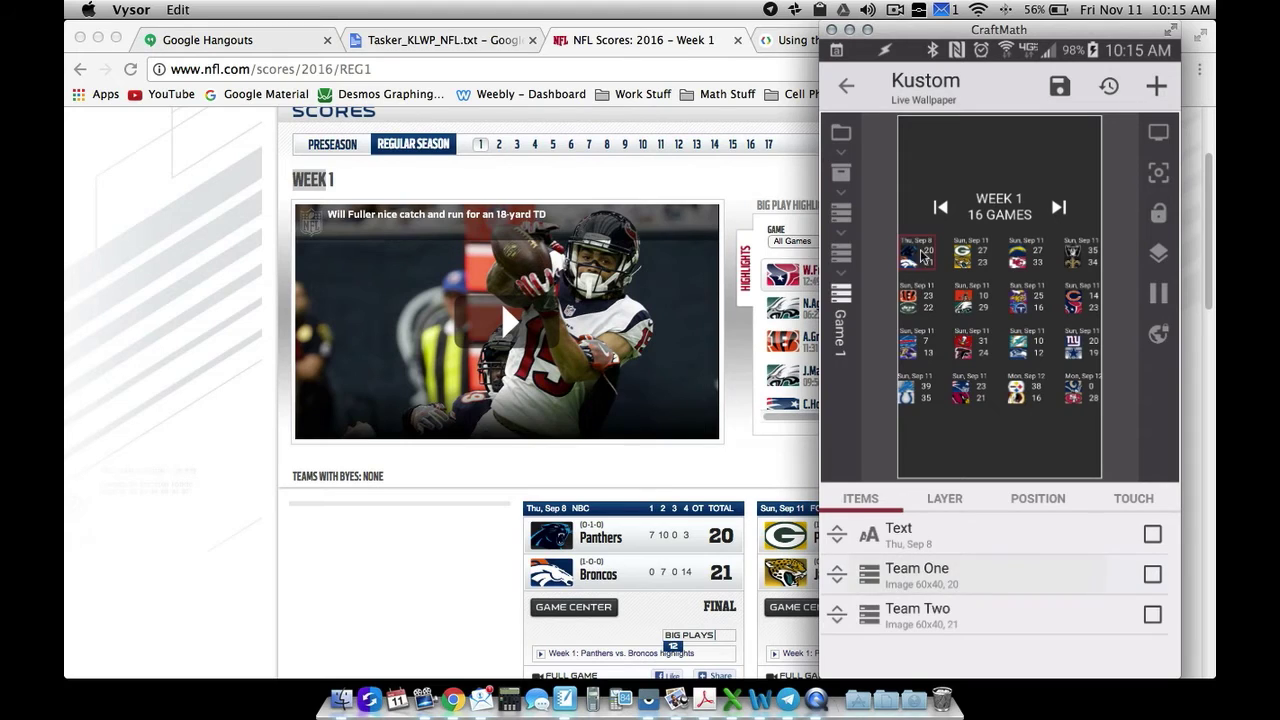
pyautogui.click(1157, 174)
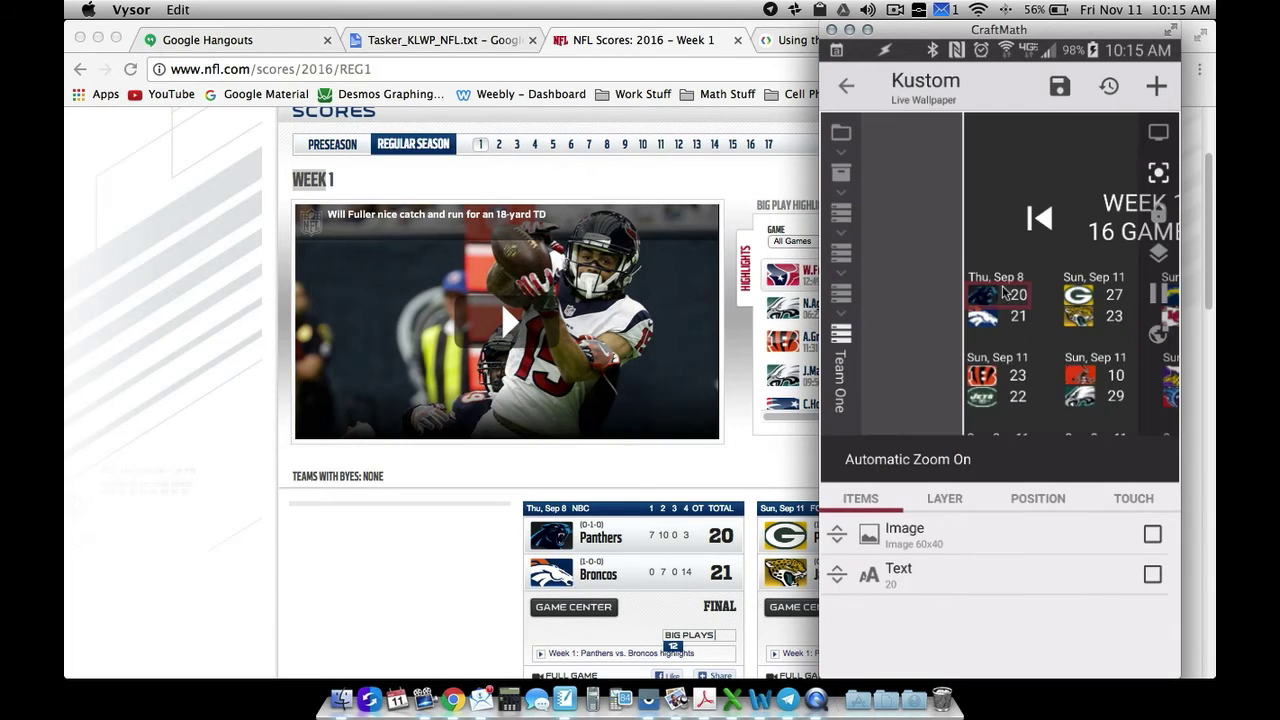
pyautogui.click(918, 537)
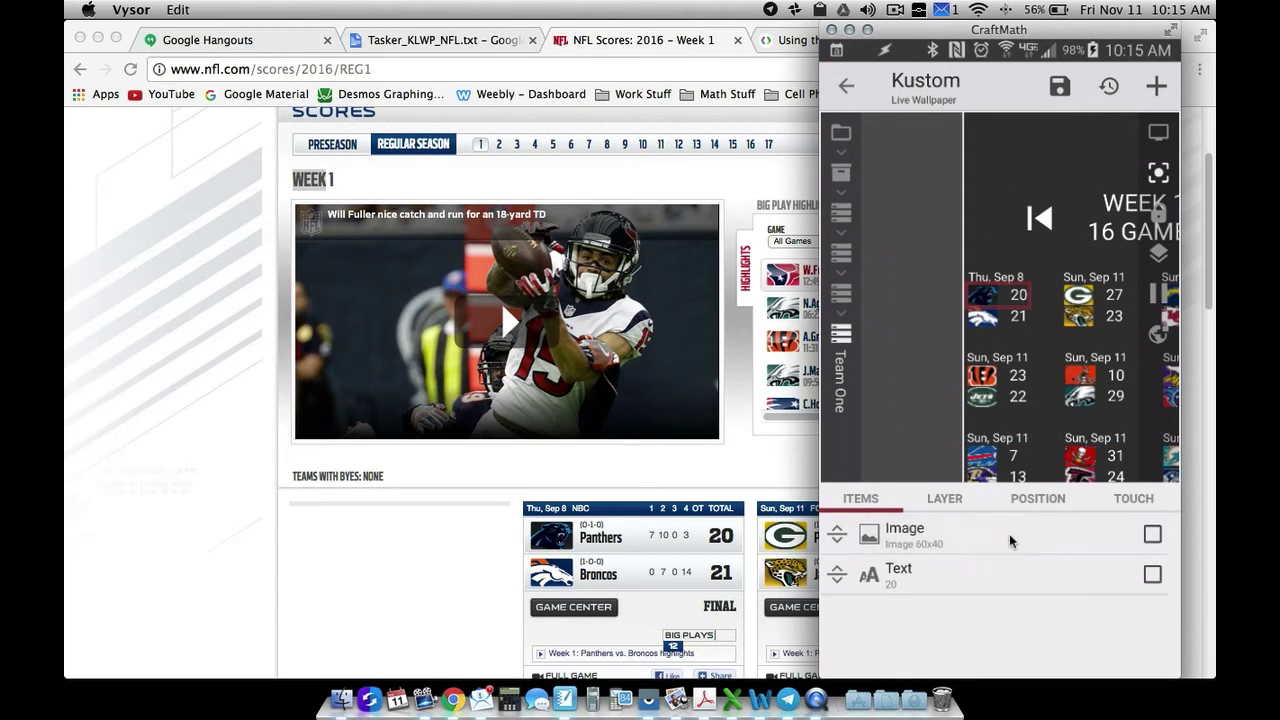
pyautogui.click(1134, 543)
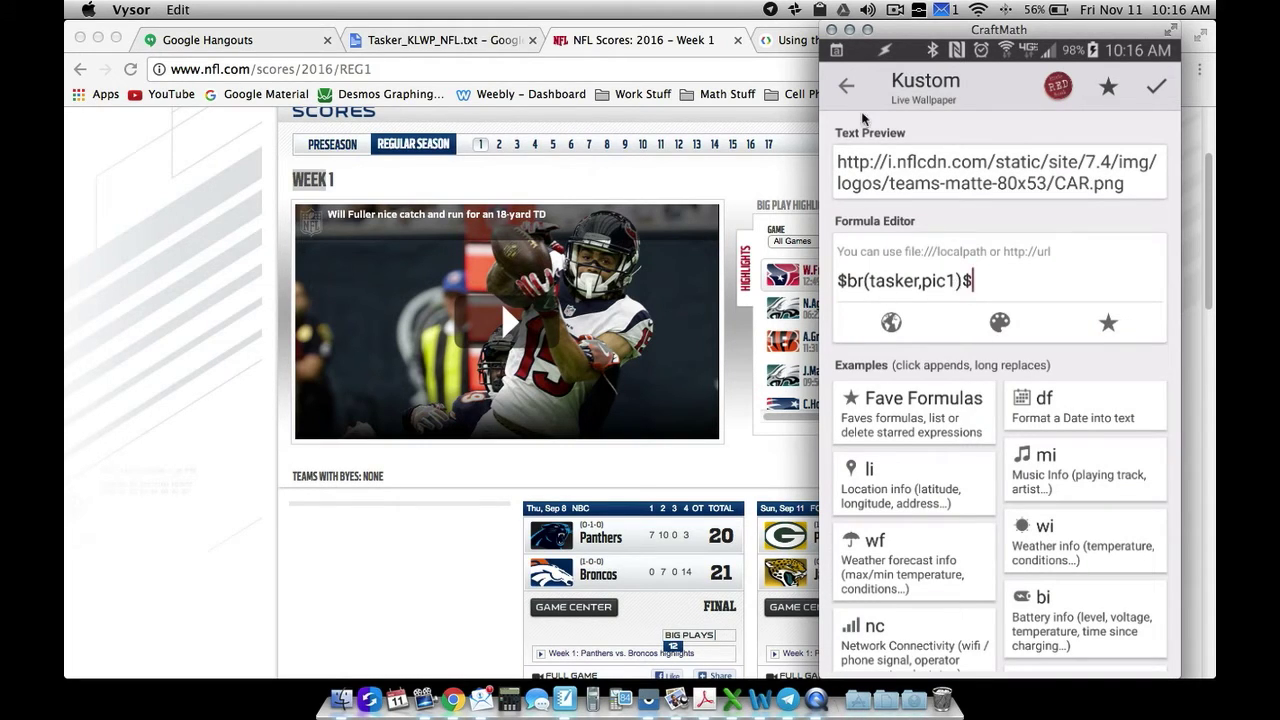
pyautogui.rightClick(920, 311)
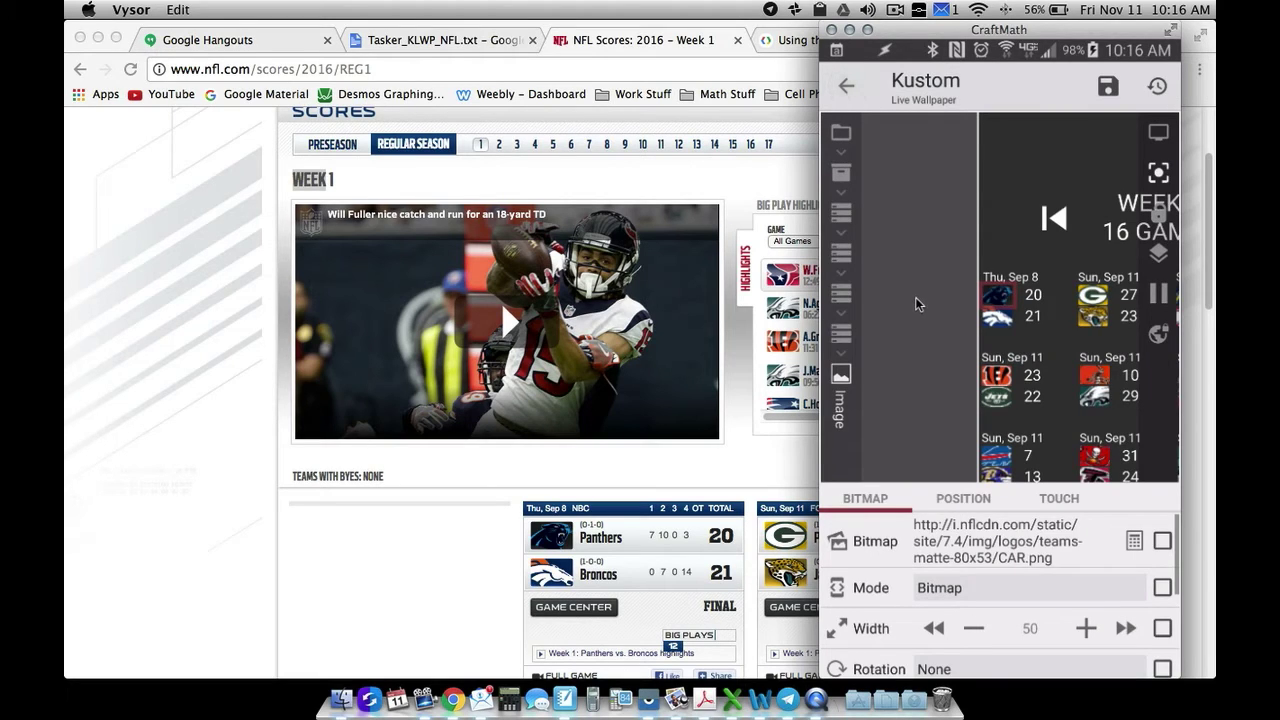
pyautogui.click(849, 336)
pyautogui.rightClick(868, 430)
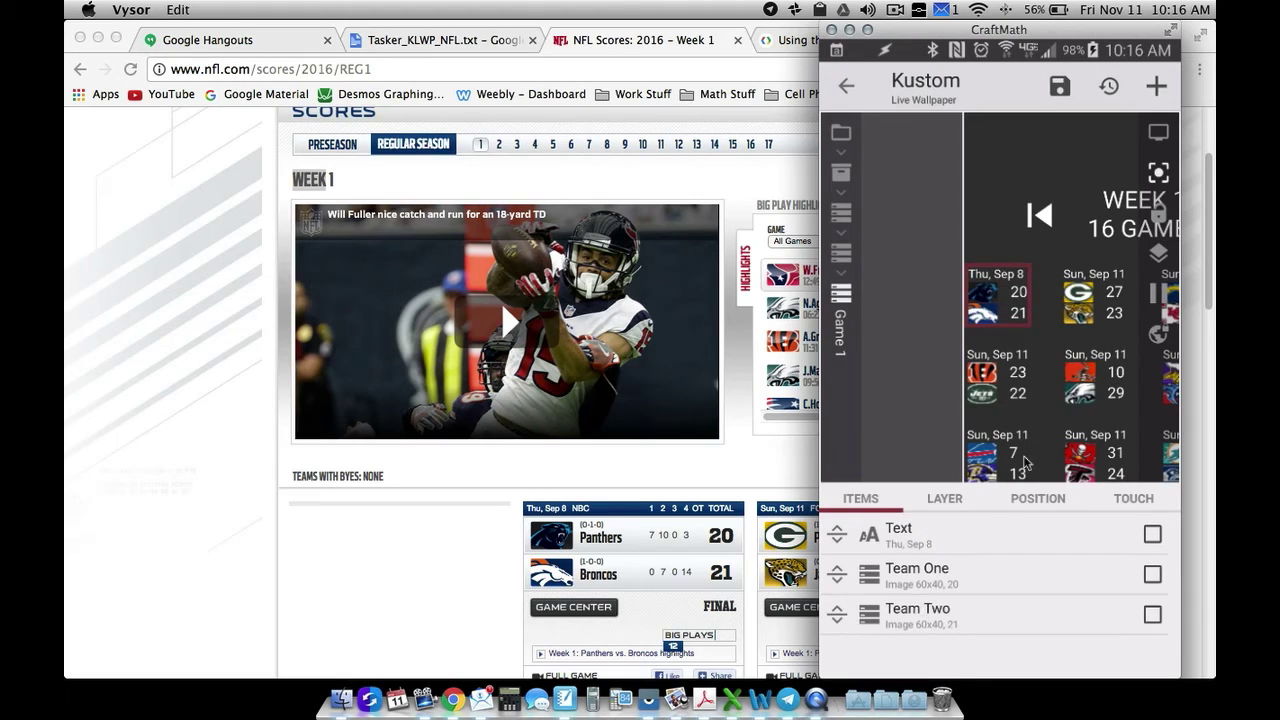
# - Change Team Two's logo bitmap formula to $br(tasker,pic2)$ and preview the whole Week 1 wallpaper
pyautogui.click(910, 610)
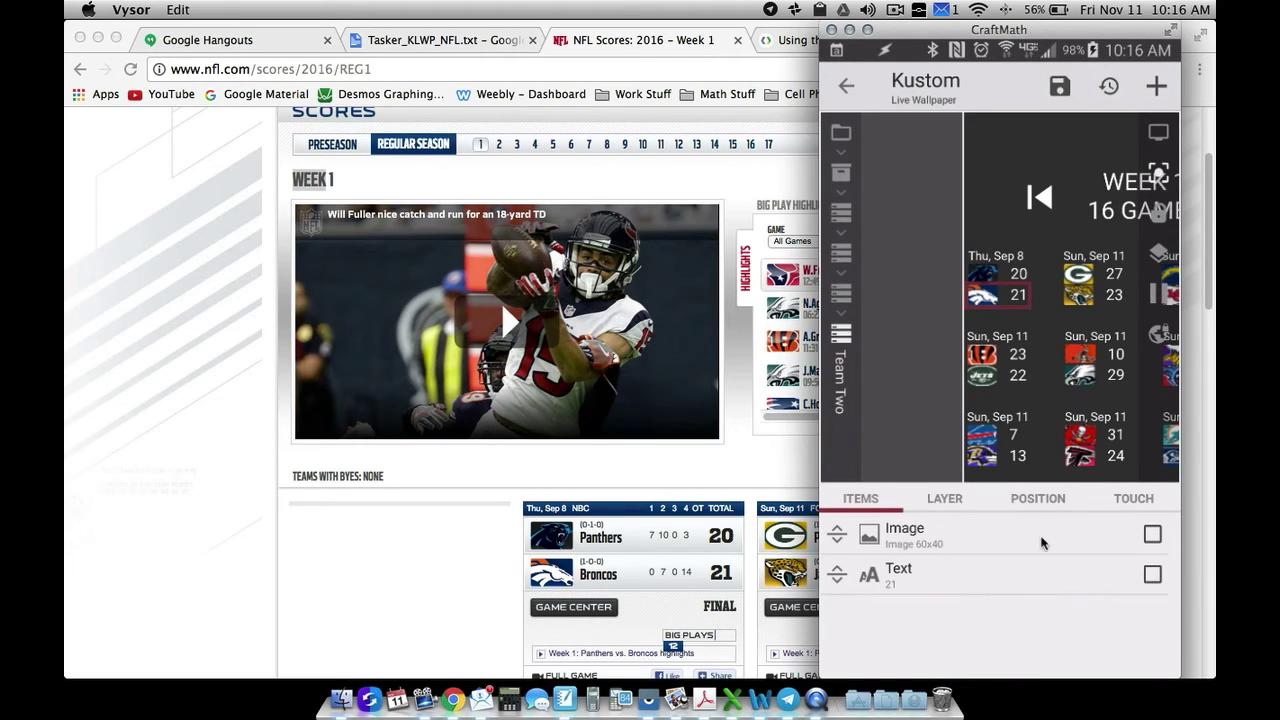
pyautogui.click(1000, 535)
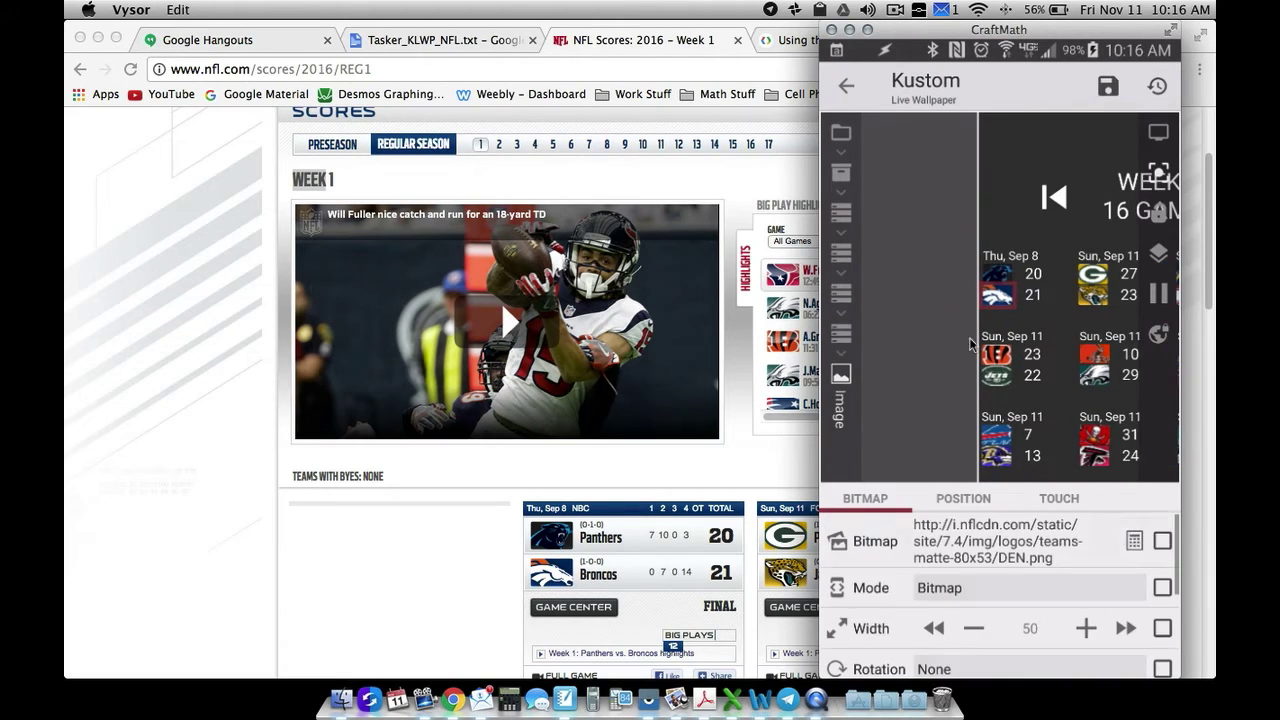
pyautogui.press('BackSpace')
pyautogui.write('2)$')
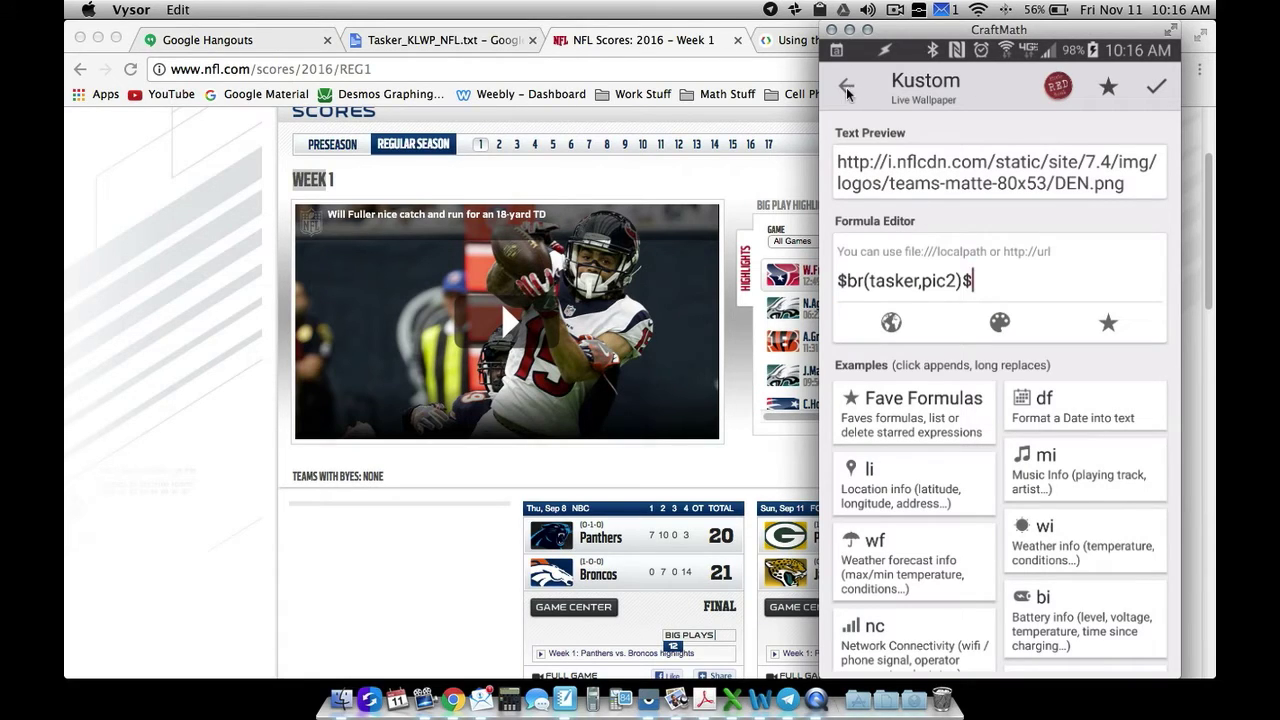
pyautogui.rightClick(976, 346)
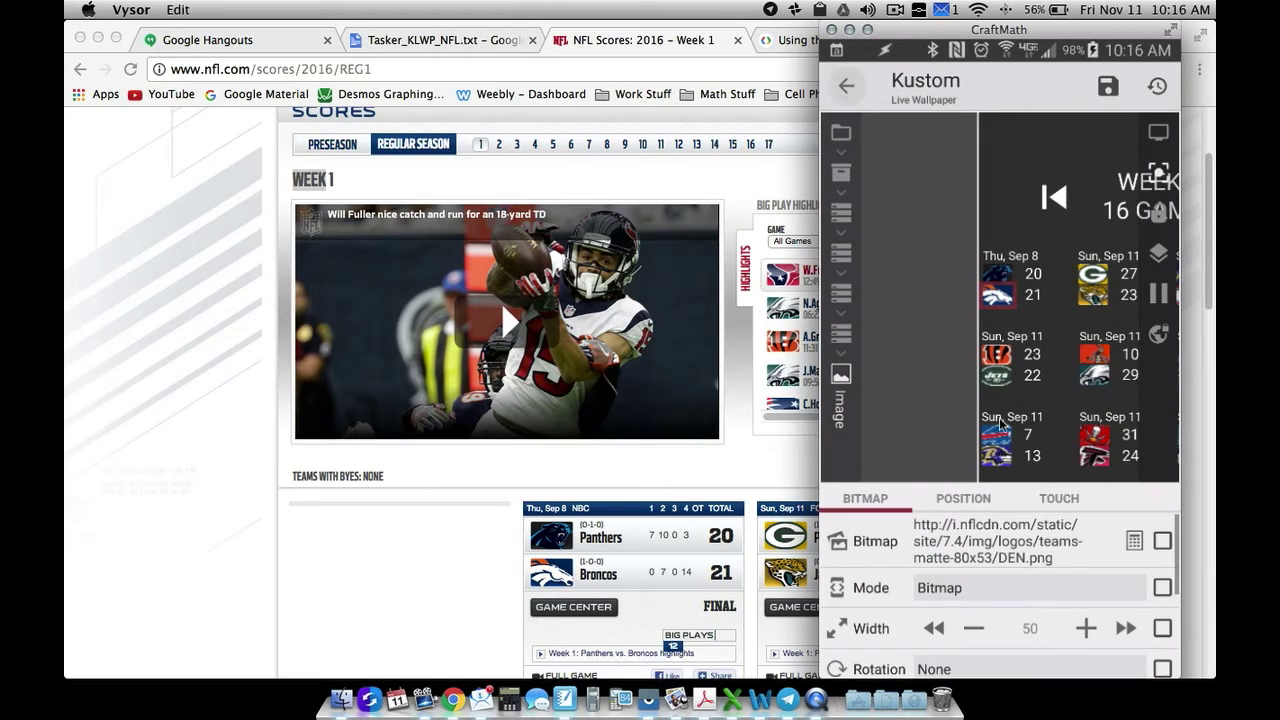
pyautogui.click(1158, 174)
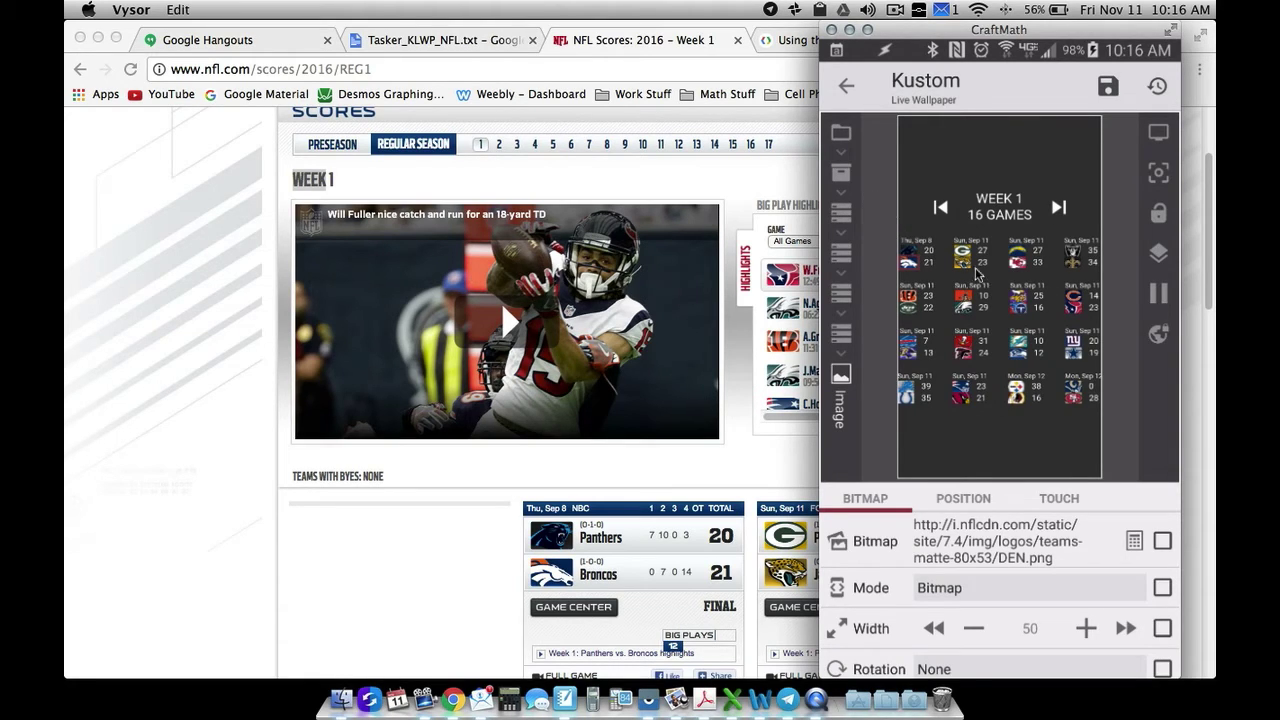
pyautogui.click(860, 359)
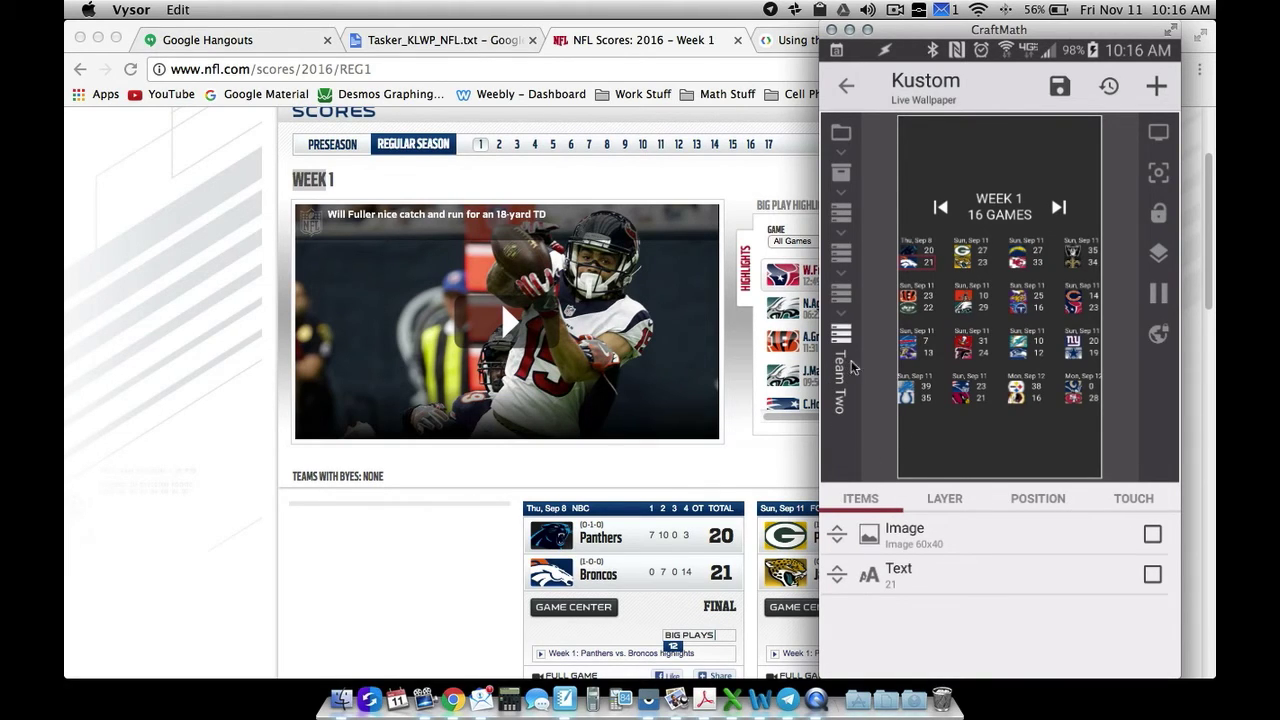
# - Confirm Team Two's score text formula is $br(tasker,score2)$, then leave the formula editor
pyautogui.click(910, 572)
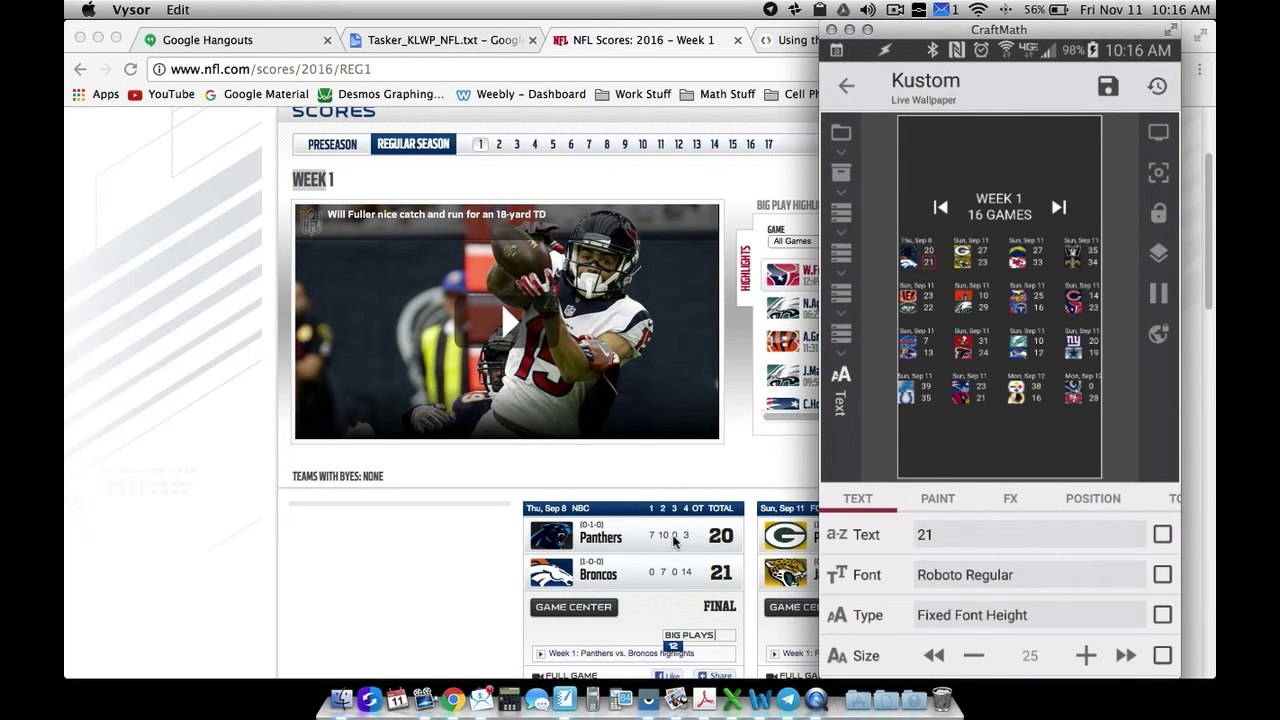
pyautogui.scroll(-10, 674, 541)
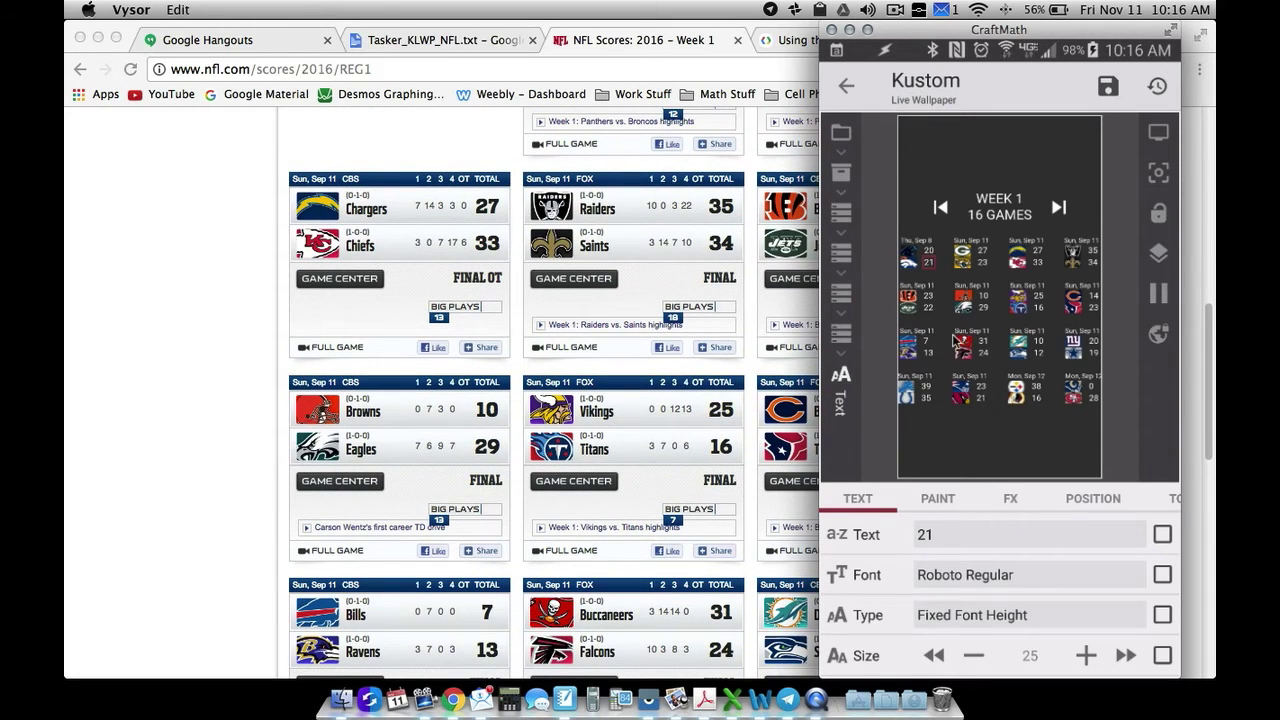
pyautogui.click(958, 527)
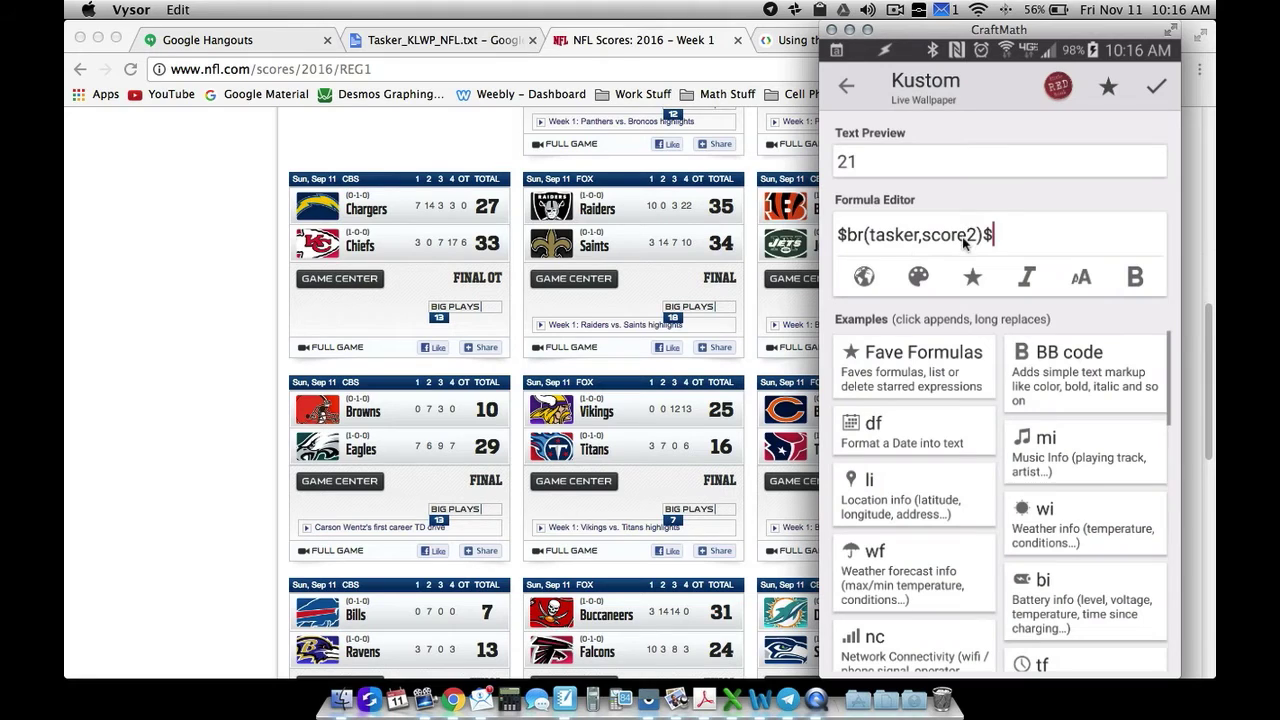
pyautogui.scroll(5, 729, 263)
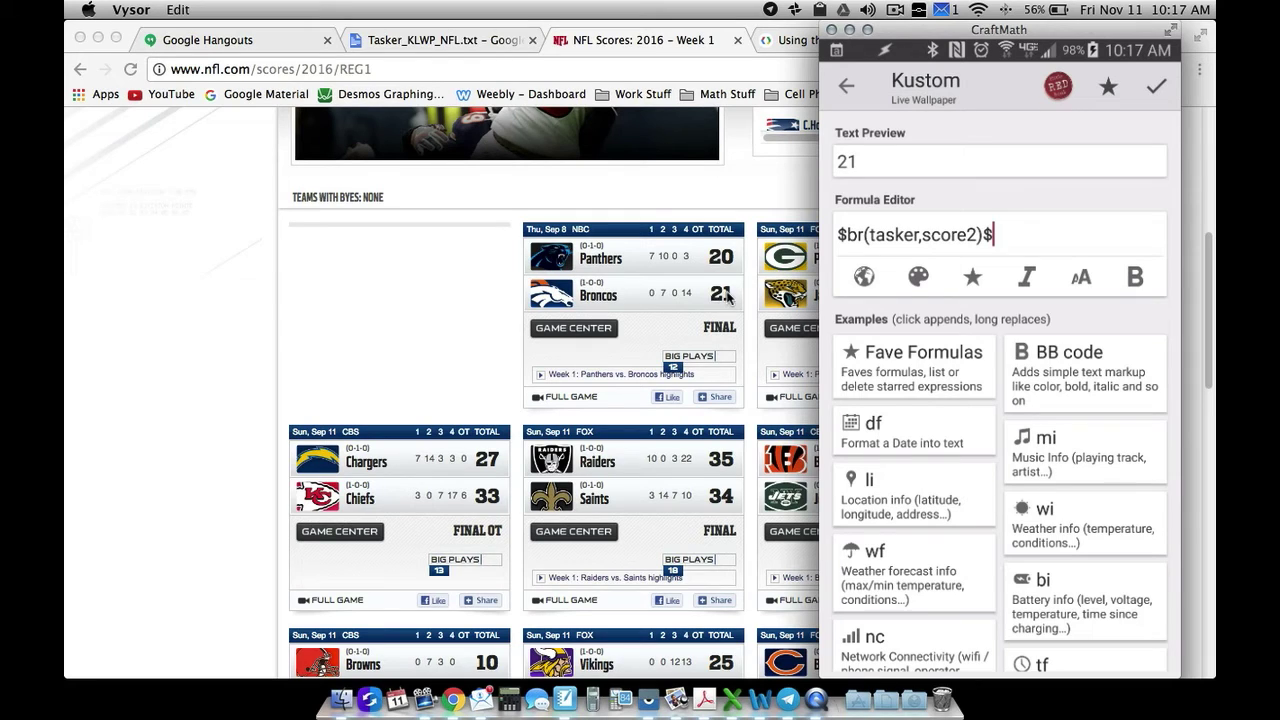
pyautogui.click(846, 88)
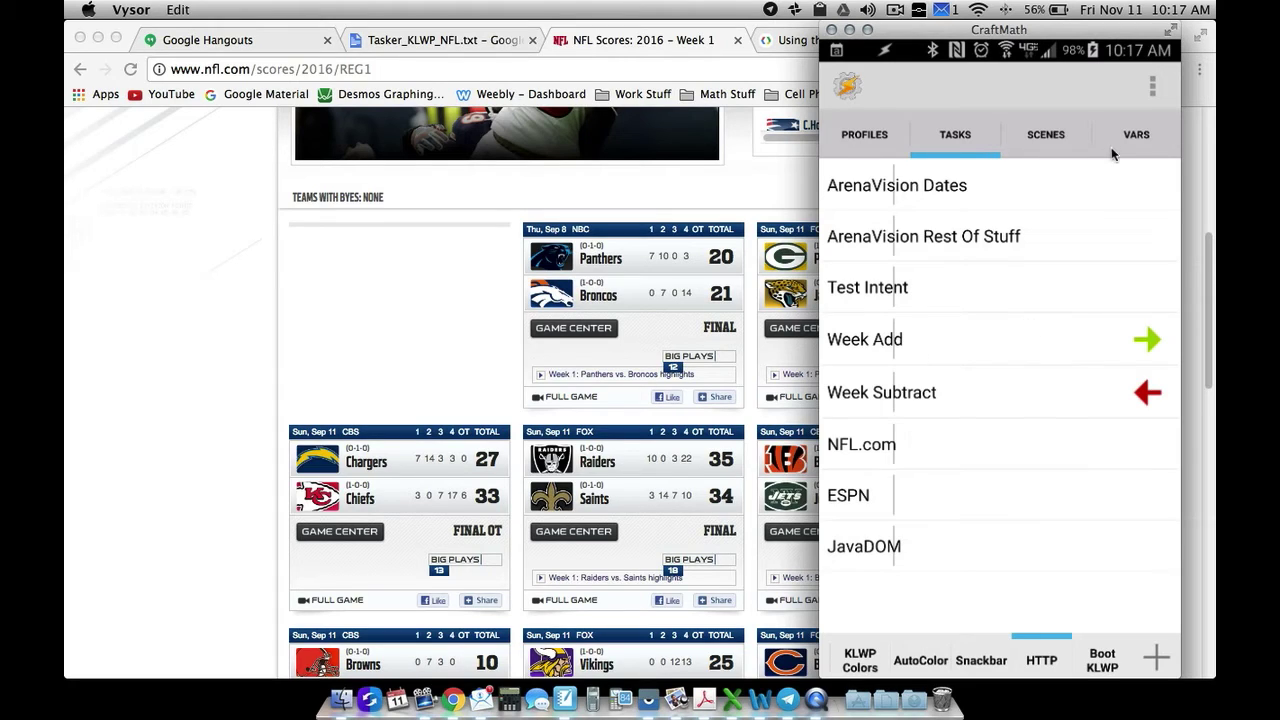
# - Confirm %Week equals 1 in Tasker's variables, then open the Week Add task
pyautogui.click(1136, 134)
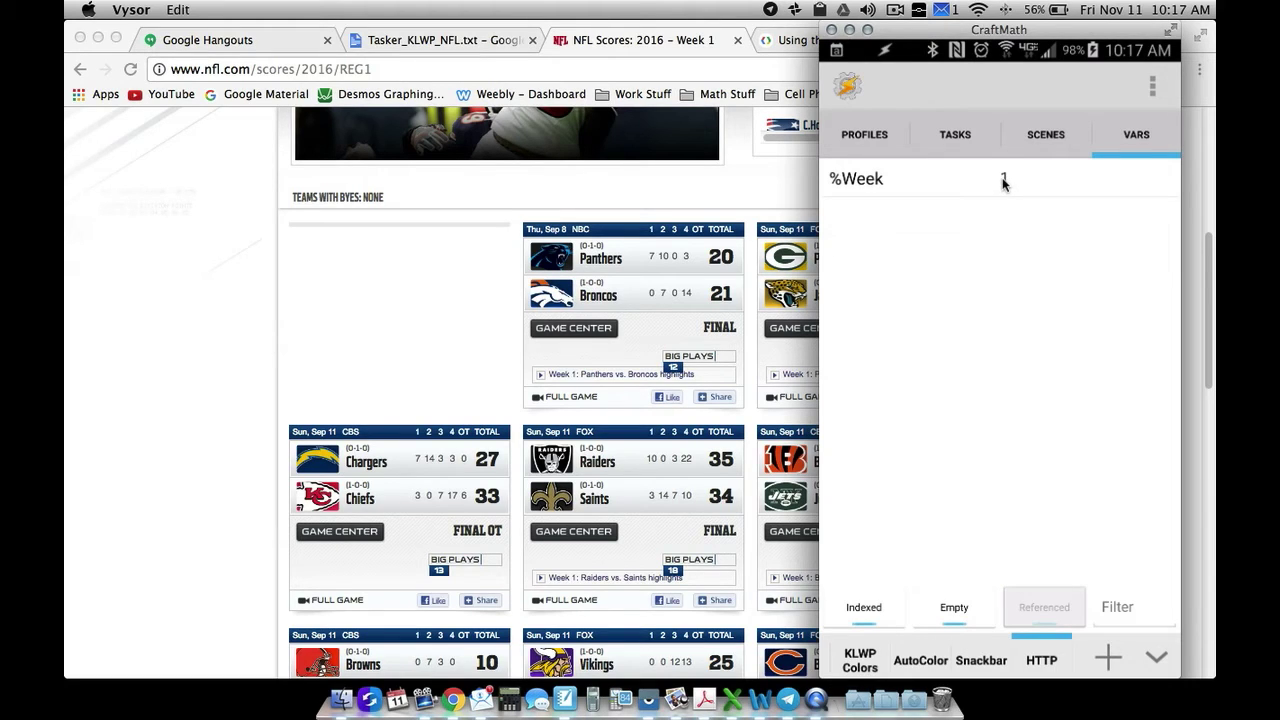
pyautogui.click(966, 140)
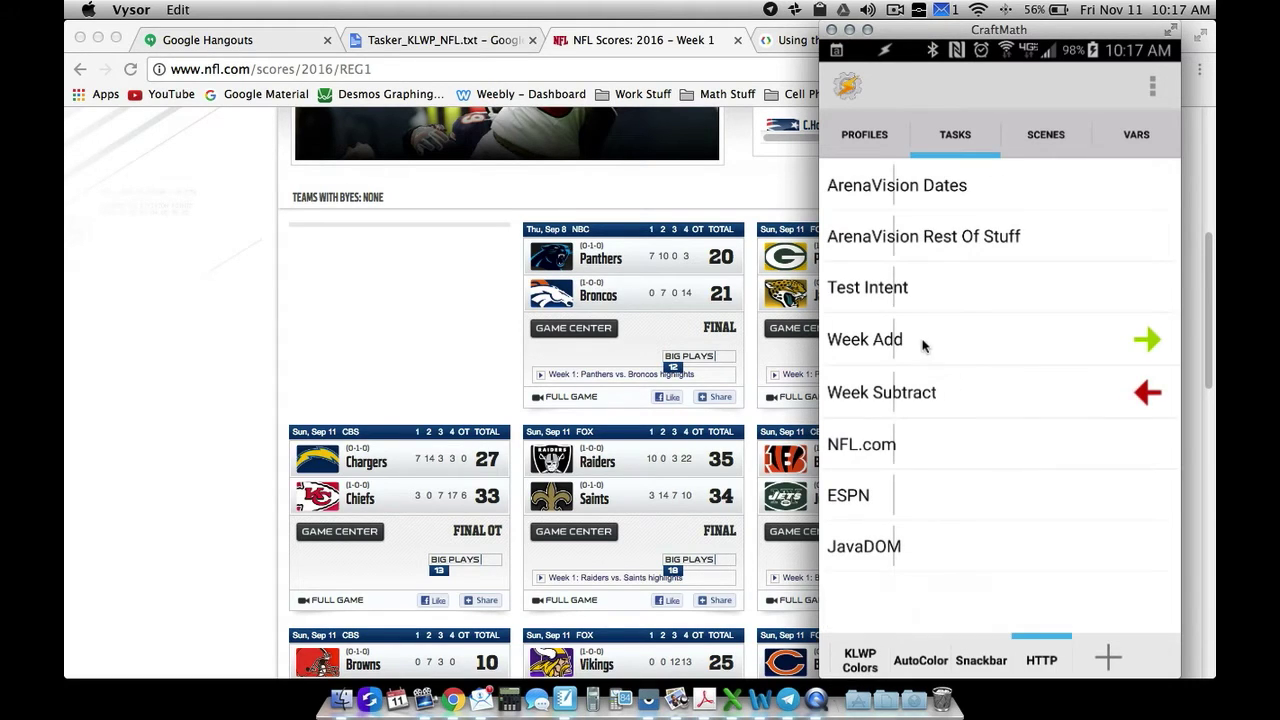
pyautogui.click(929, 340)
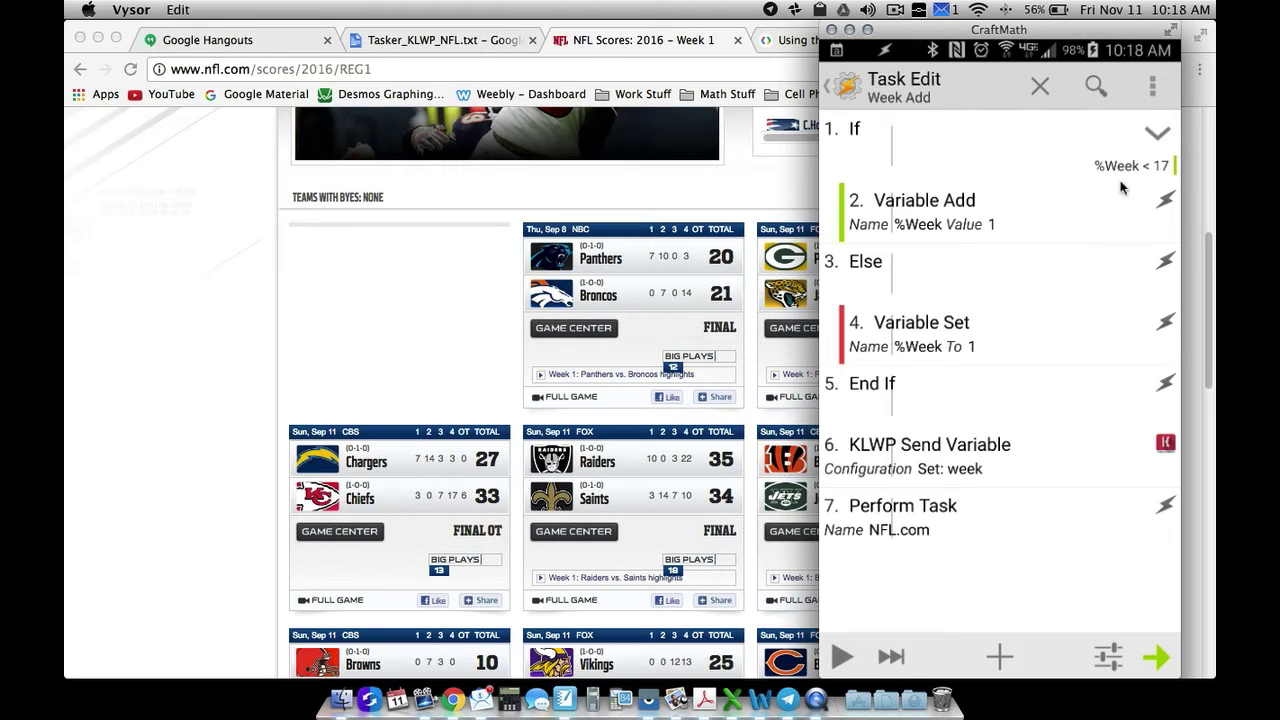
# - Inspect Week Add's Variable Add step without changes, then close the Week Add task
pyautogui.scroll(5, 620, 350)
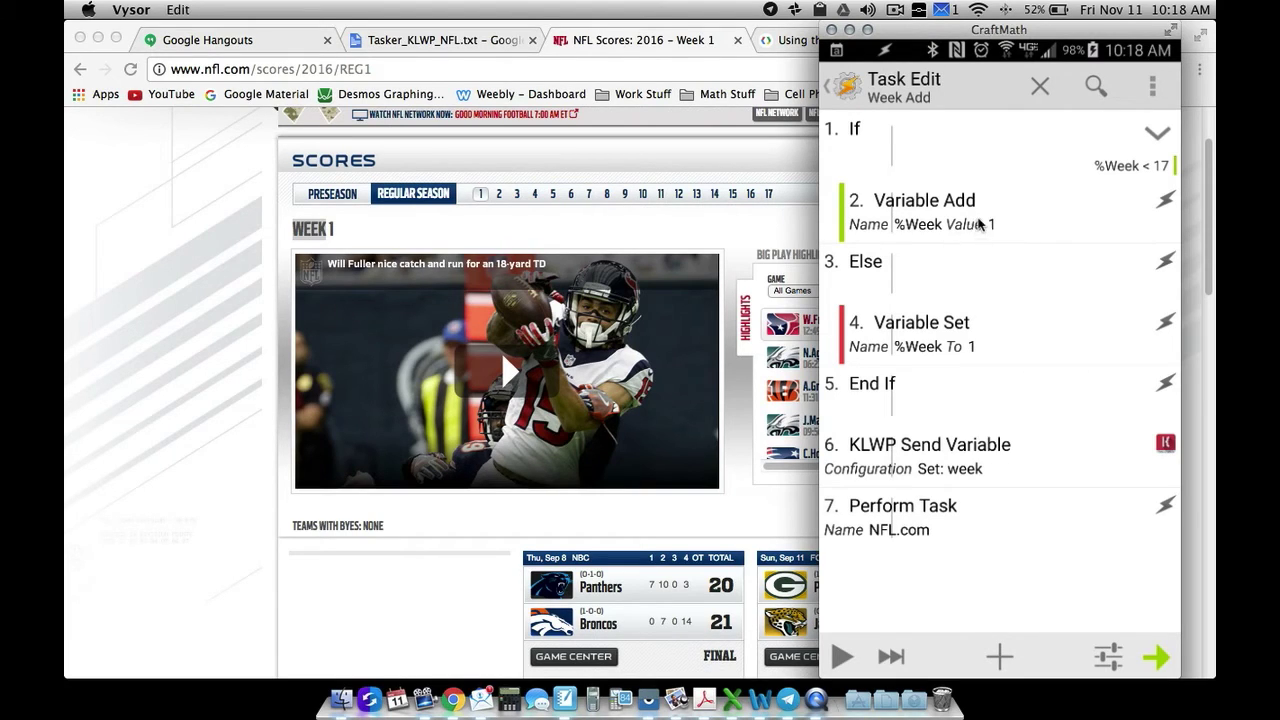
pyautogui.click(975, 224)
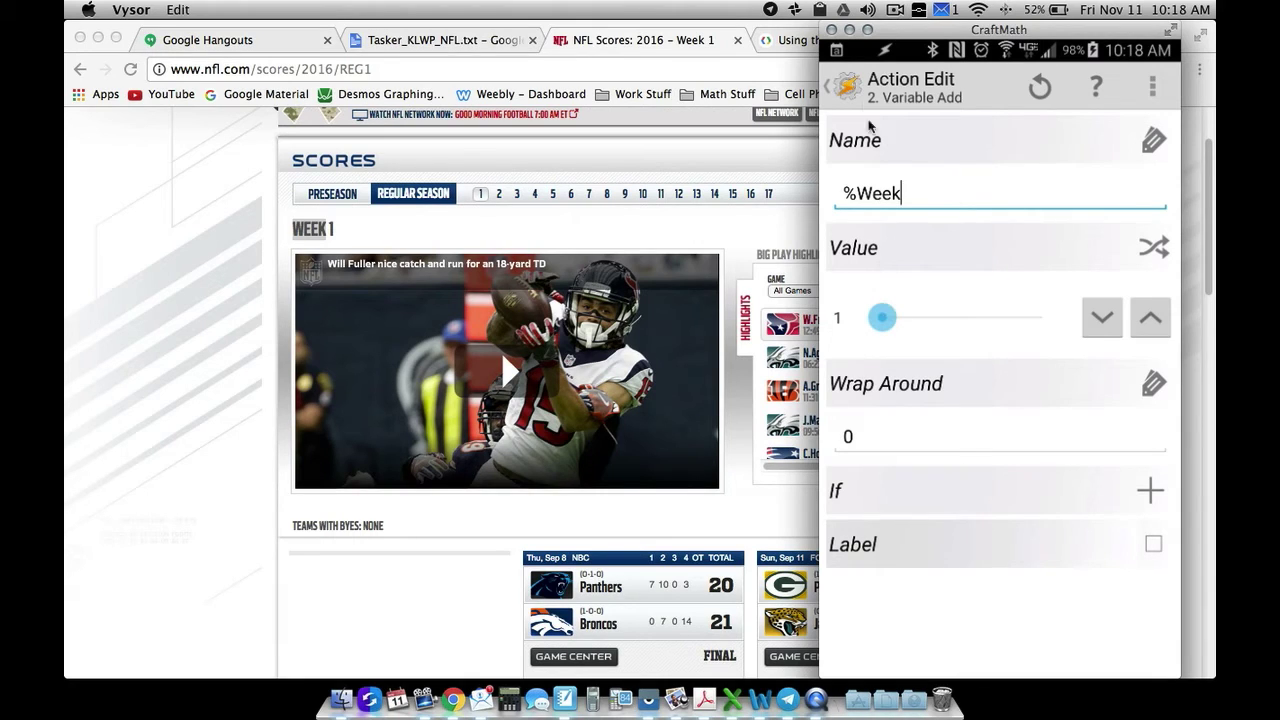
pyautogui.rightClick(1134, 182)
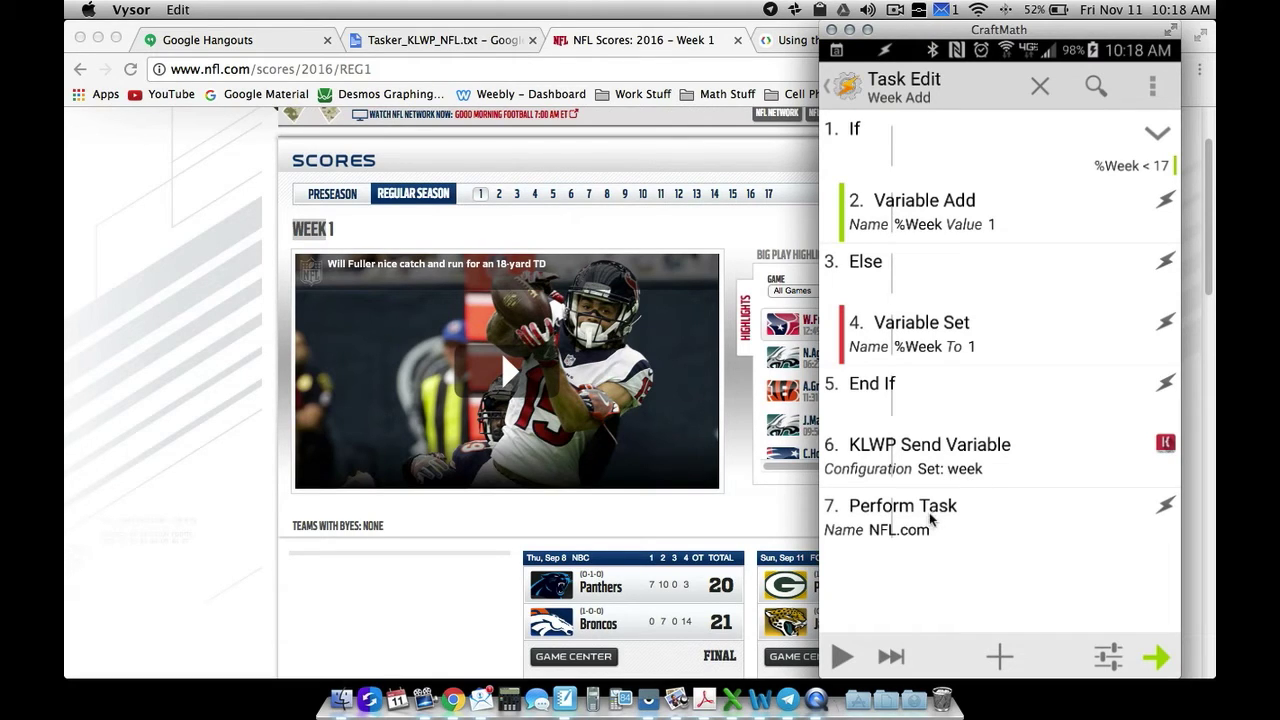
pyautogui.click(848, 90)
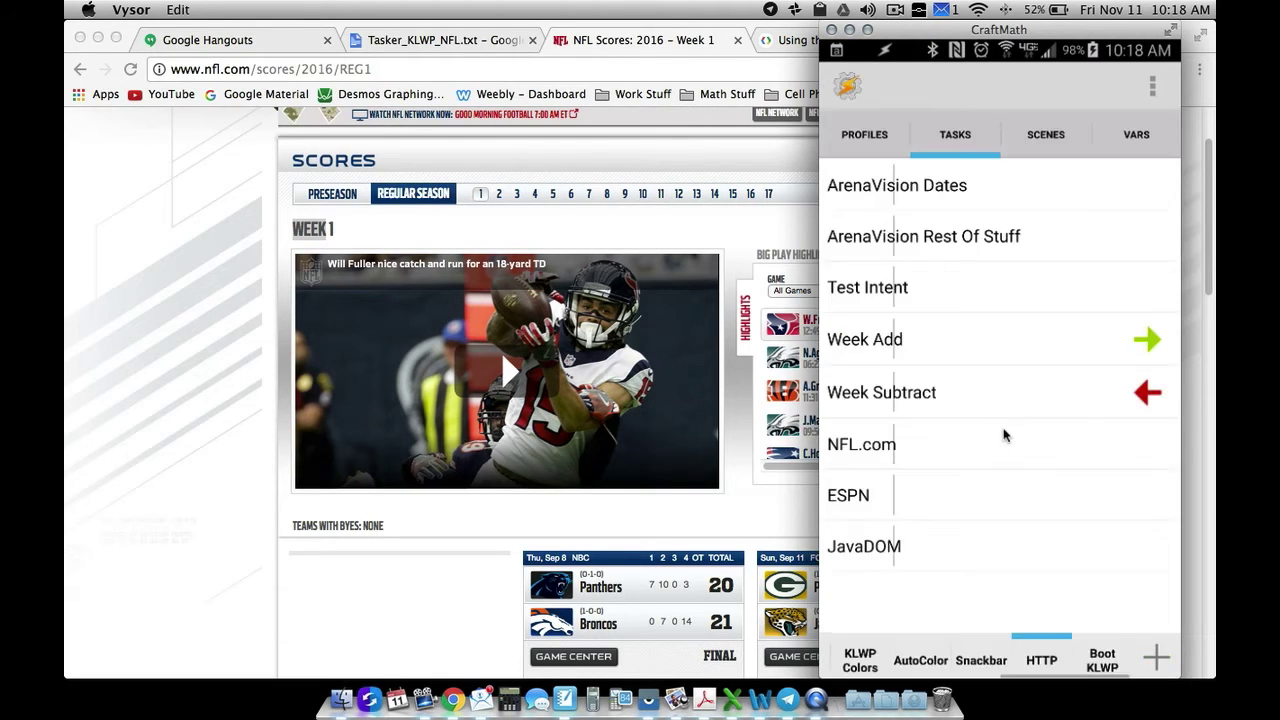
# - Check NFL.com's step 23 sets %games to %pic(#)/2 with Do Maths, then return to tasks
pyautogui.click(937, 448)
pyautogui.scroll(-5, 962, 500)
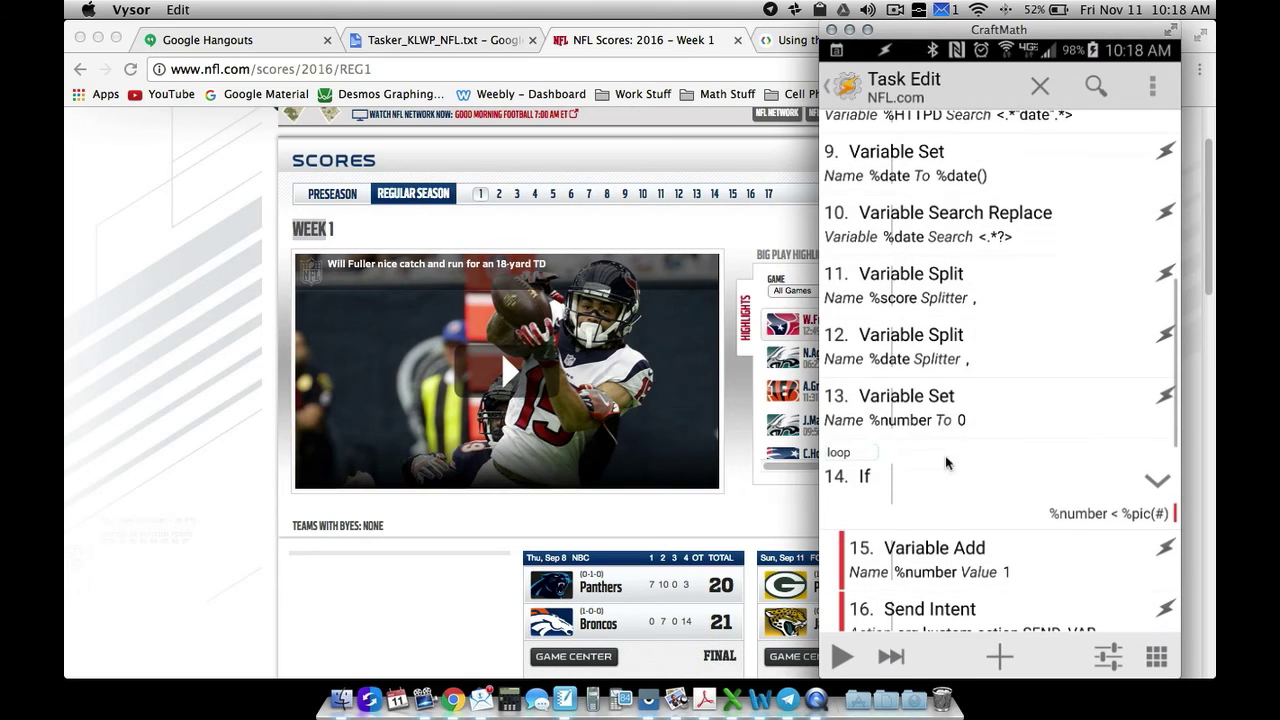
pyautogui.scroll(-5, 946, 434)
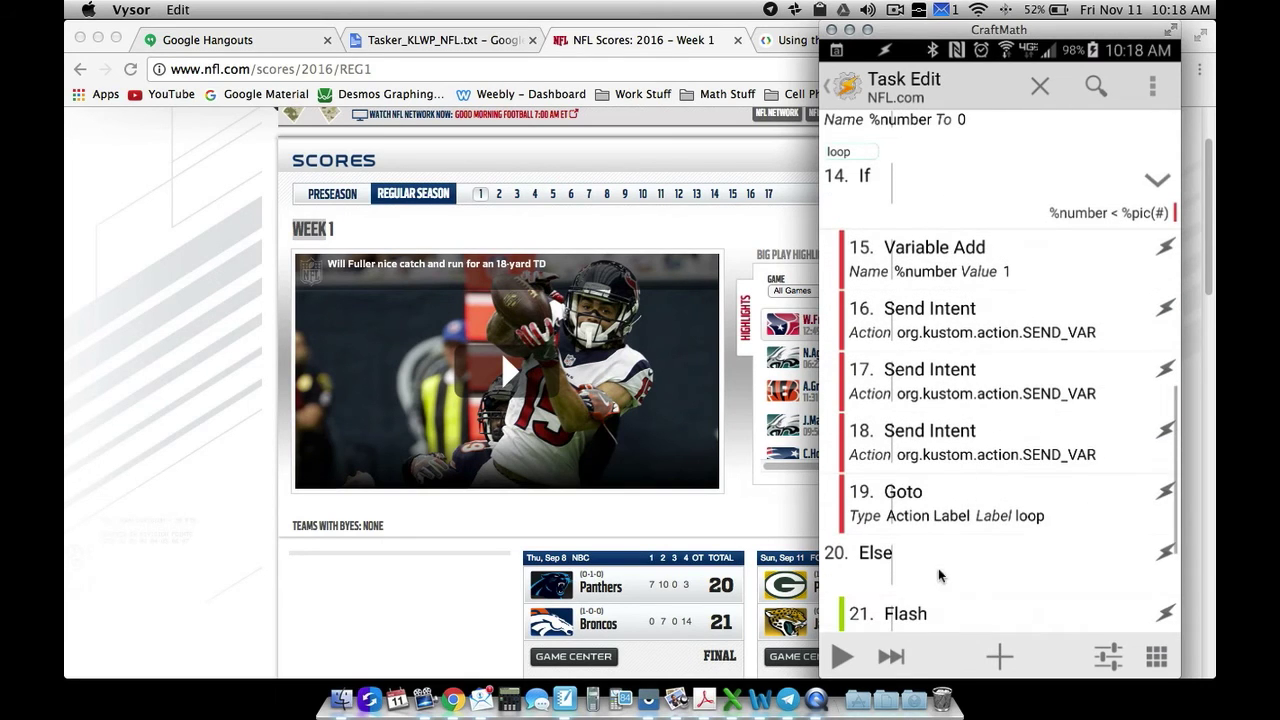
pyautogui.scroll(-3, 936, 356)
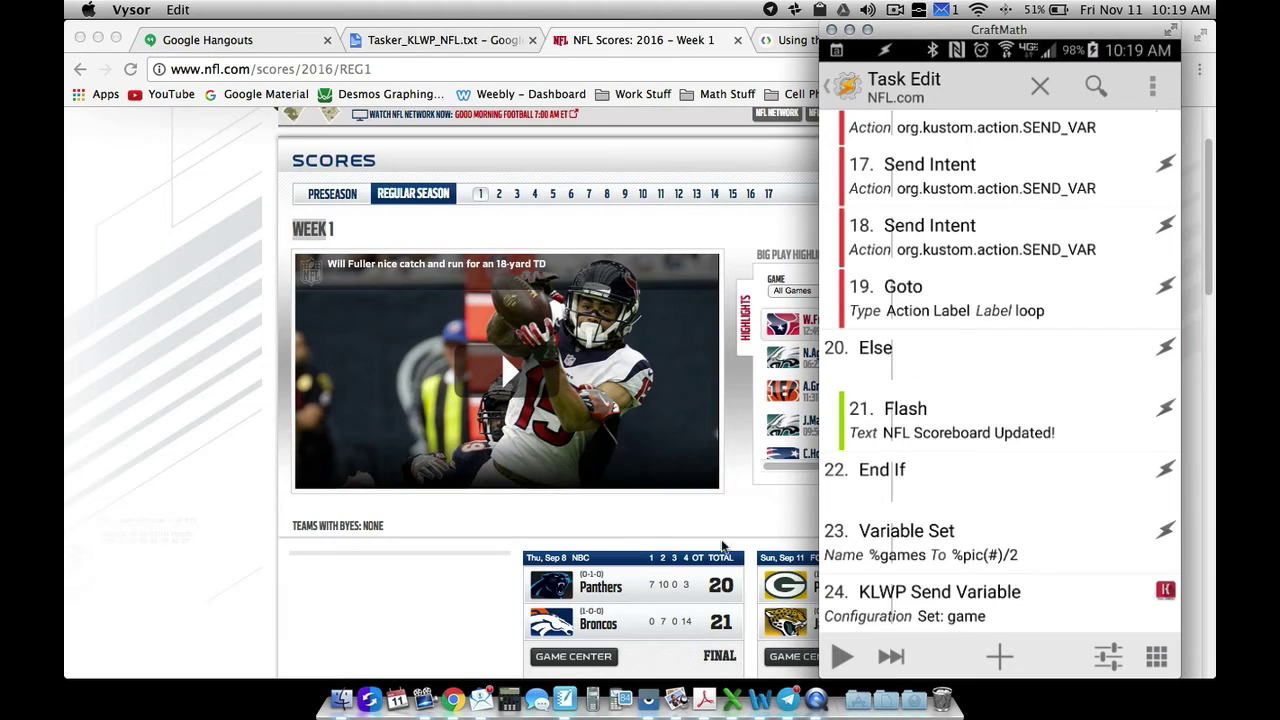
pyautogui.scroll(-5, 651, 532)
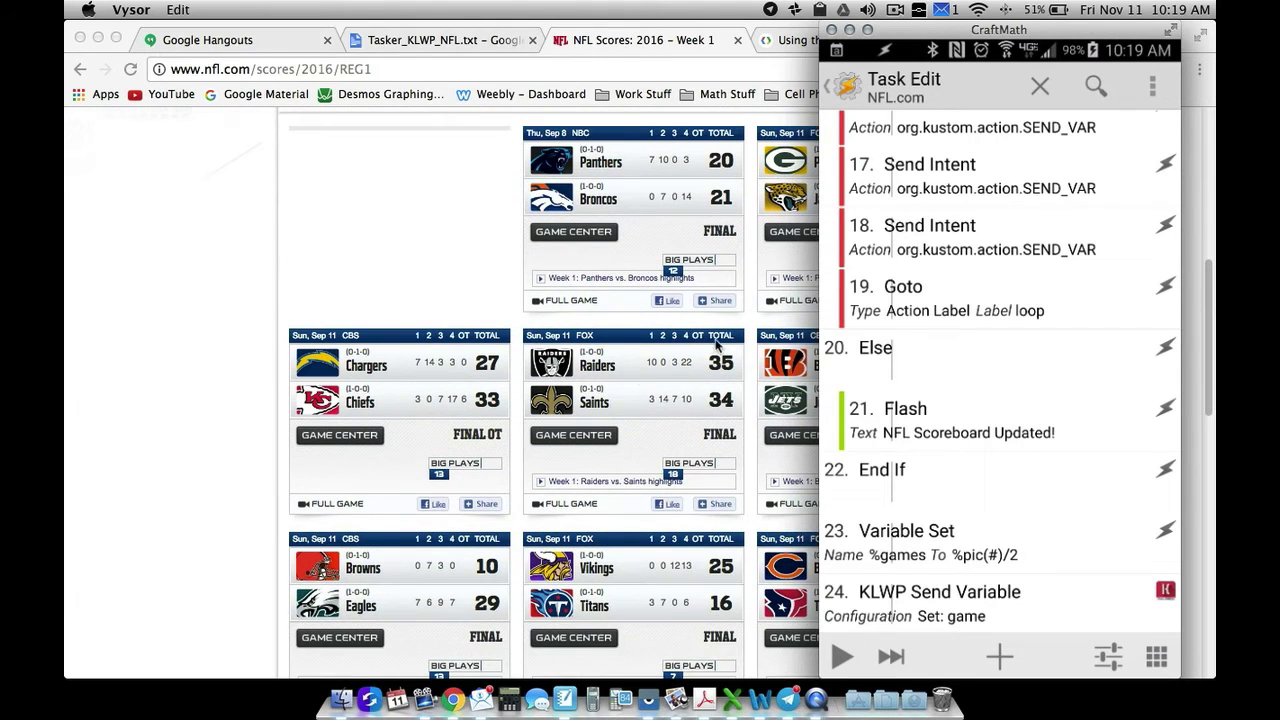
pyautogui.scroll(-1, 715, 350)
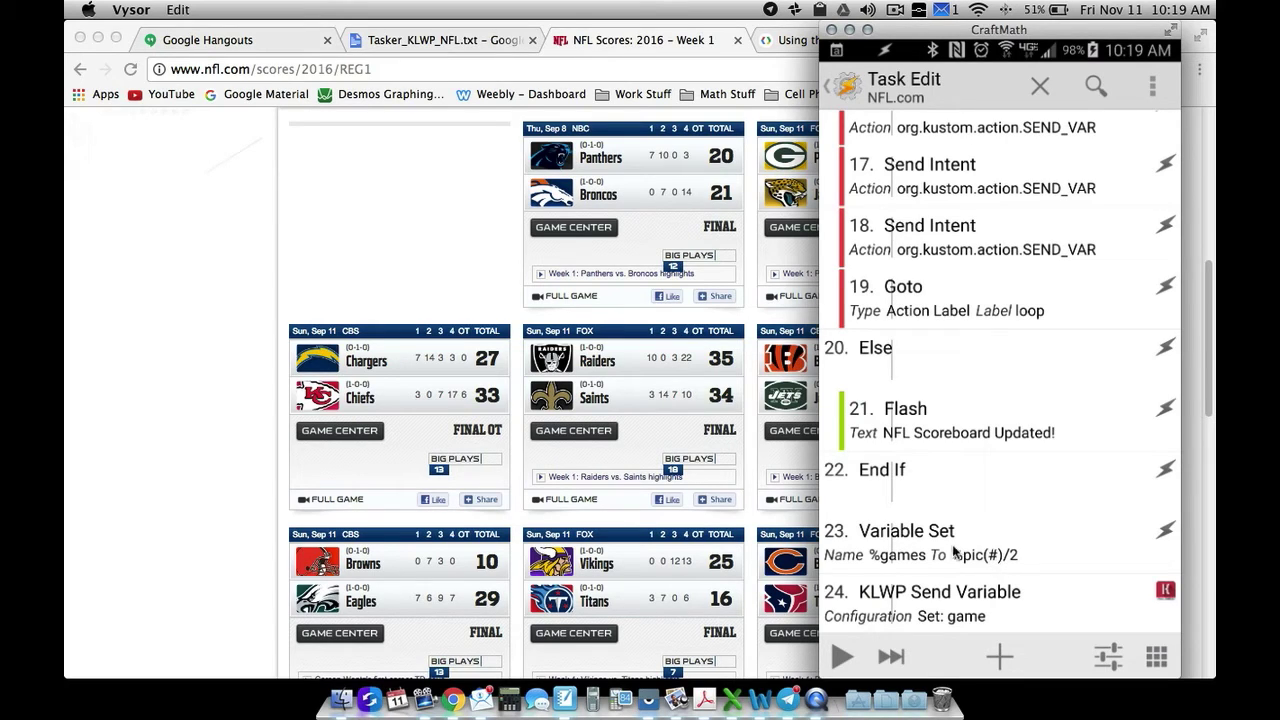
pyautogui.click(1017, 563)
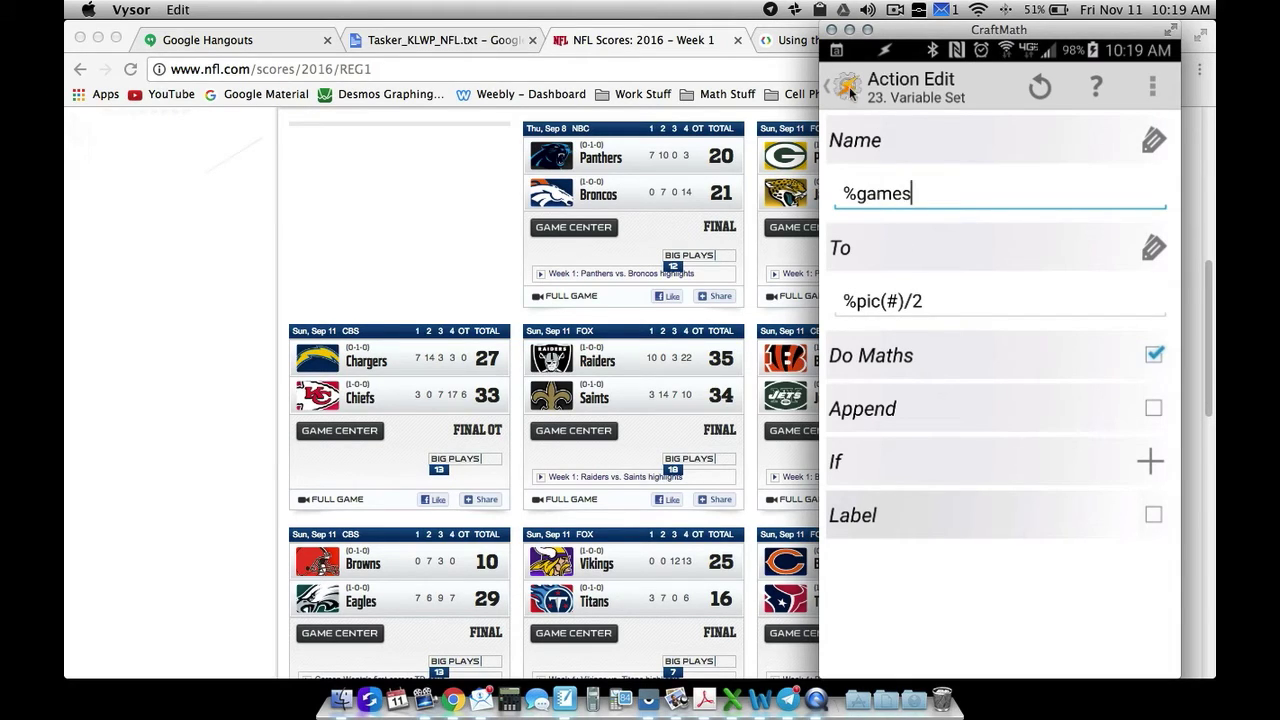
pyautogui.rightClick(982, 352)
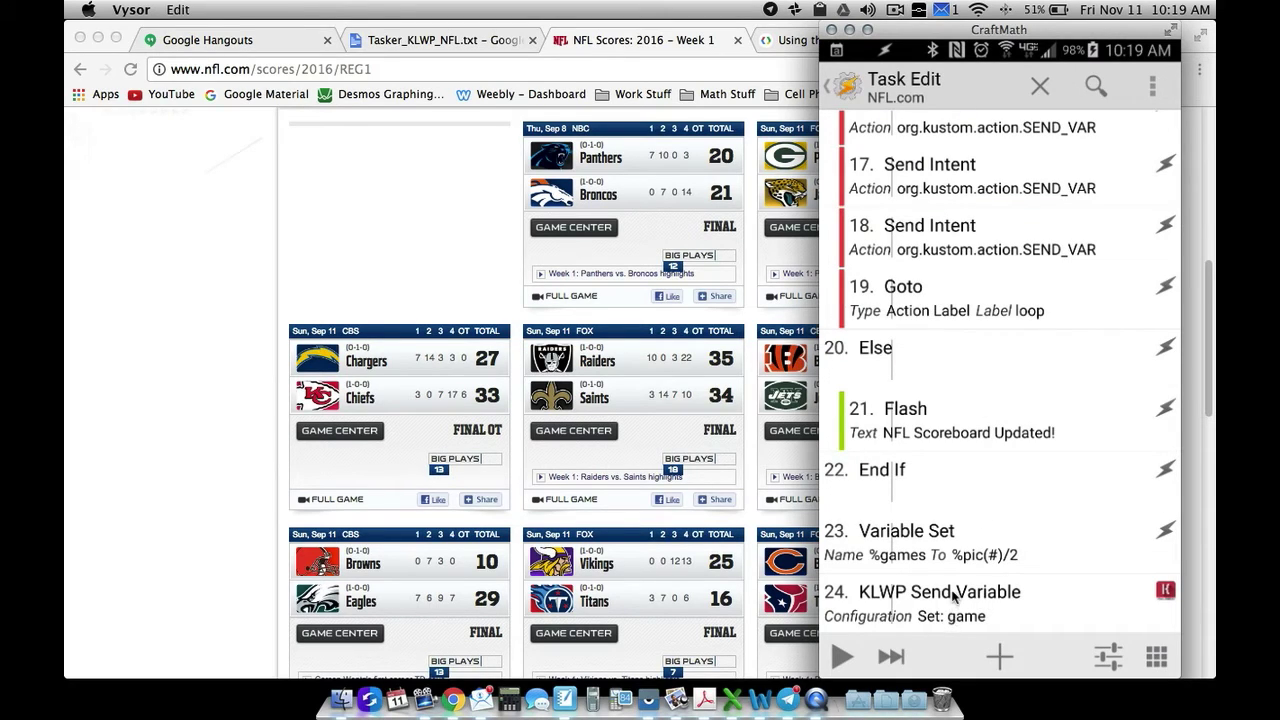
pyautogui.rightClick(1013, 408)
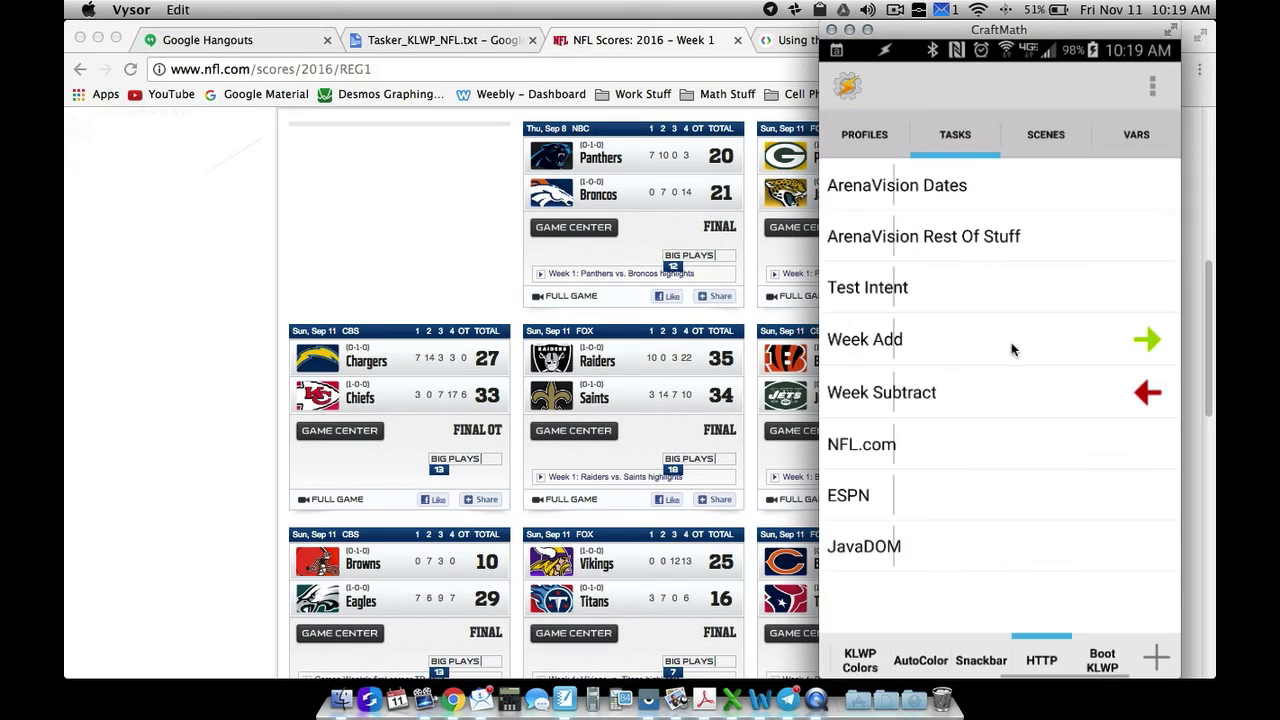
pyautogui.click(990, 395)
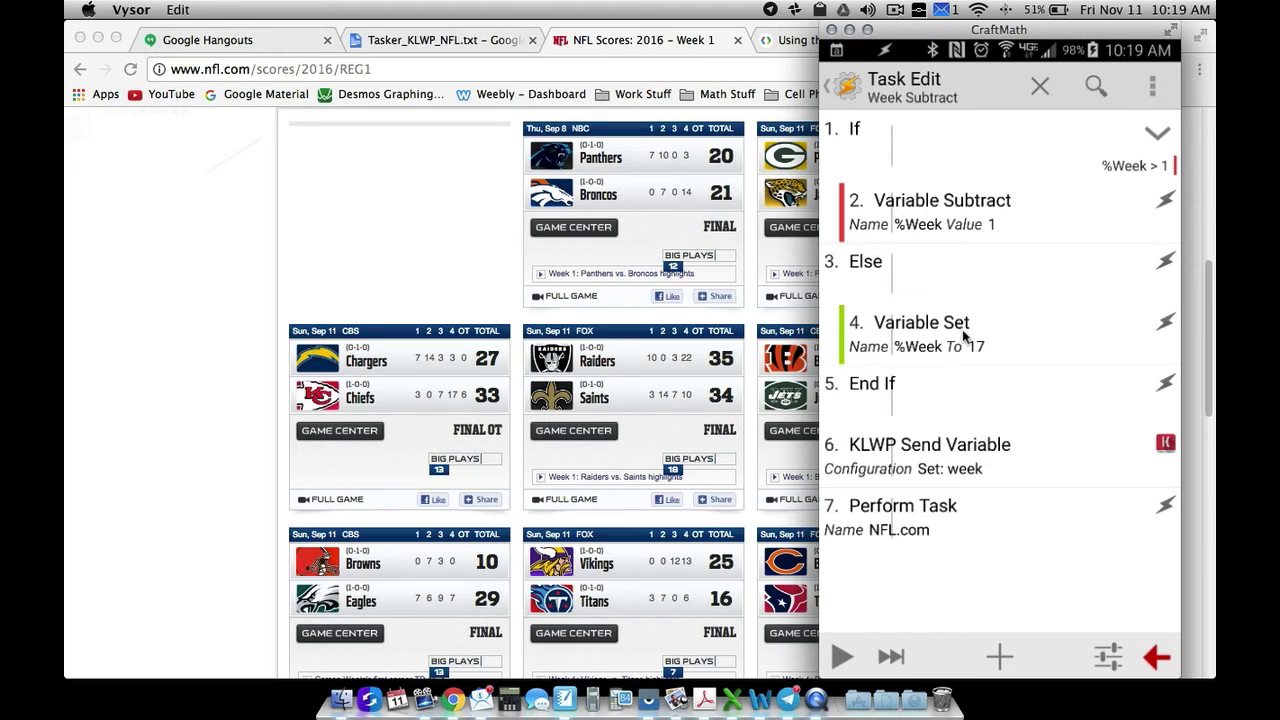
pyautogui.scroll(5, 468, 305)
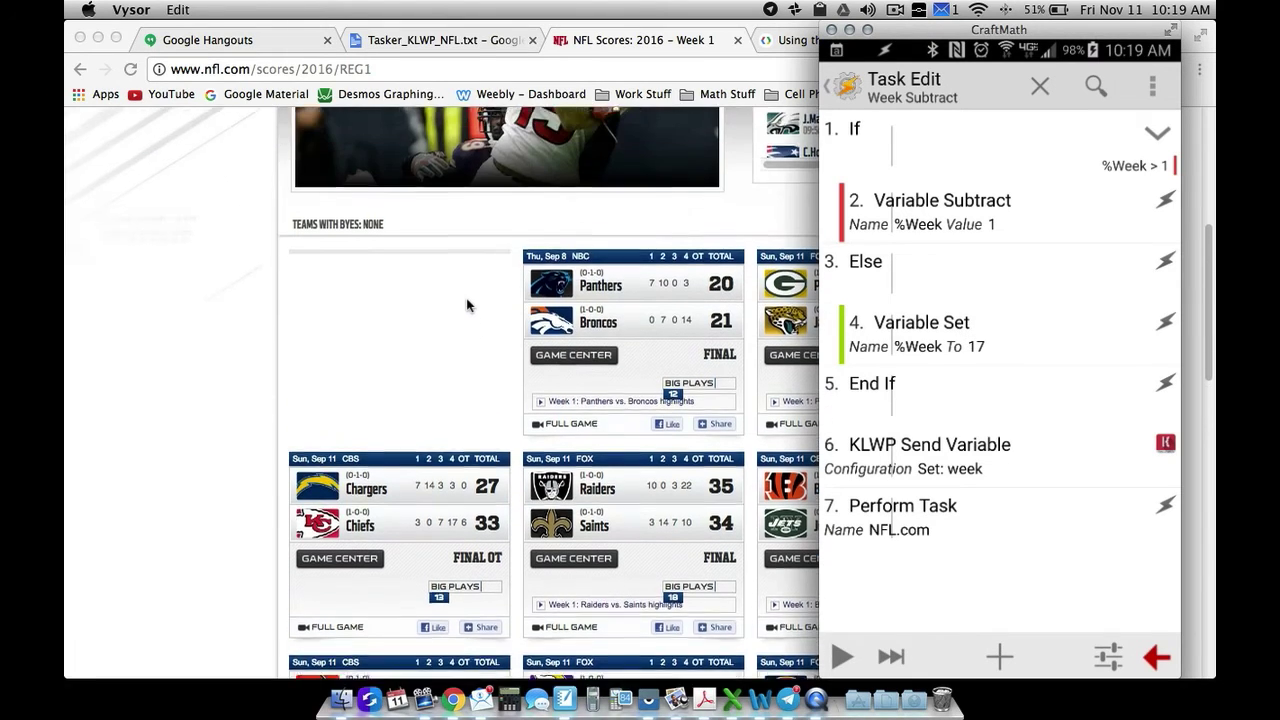
pyautogui.scroll(5, 478, 287)
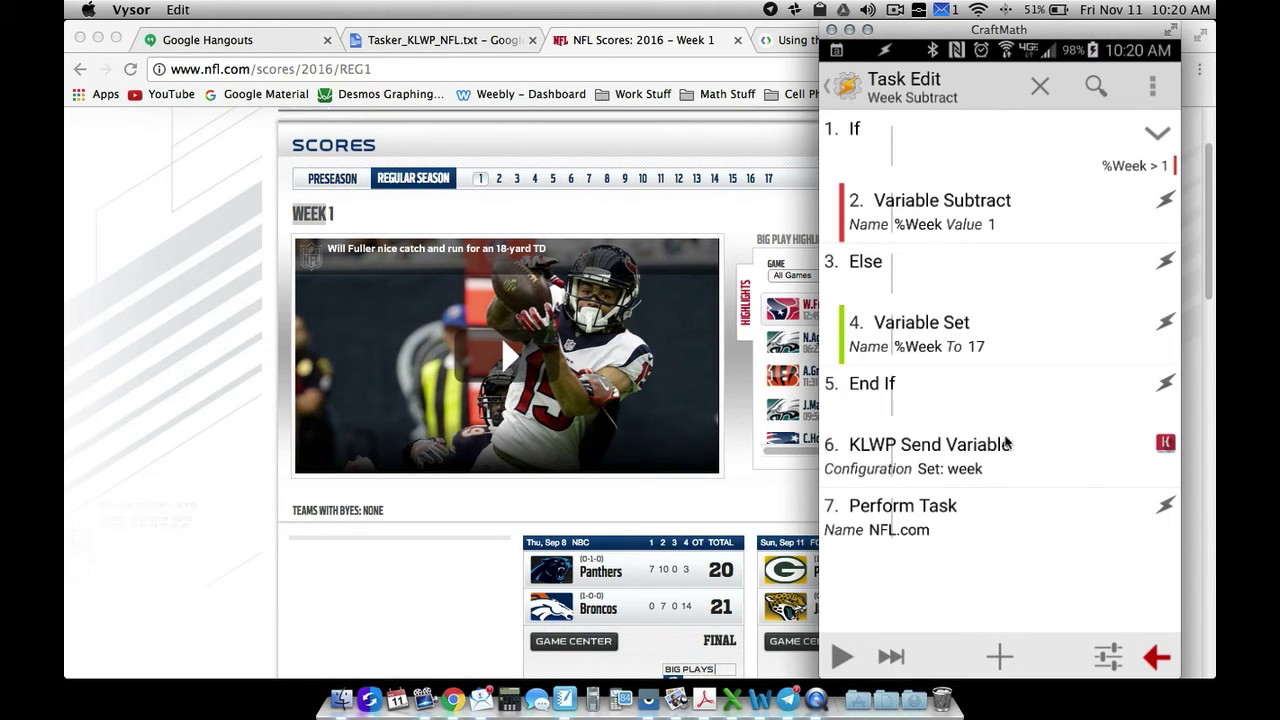
pyautogui.rightClick(1013, 483)
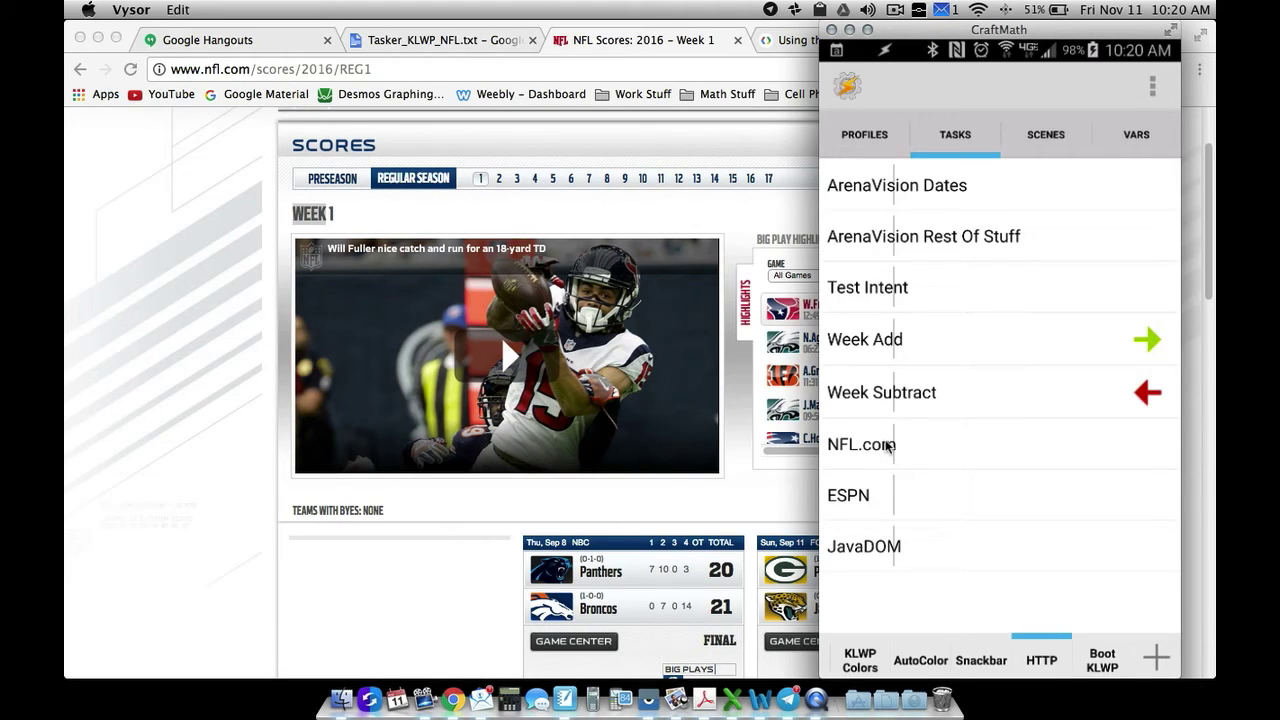
# - Review the Week Add task once more, then exit Tasker to the home screen
pyautogui.click(960, 357)
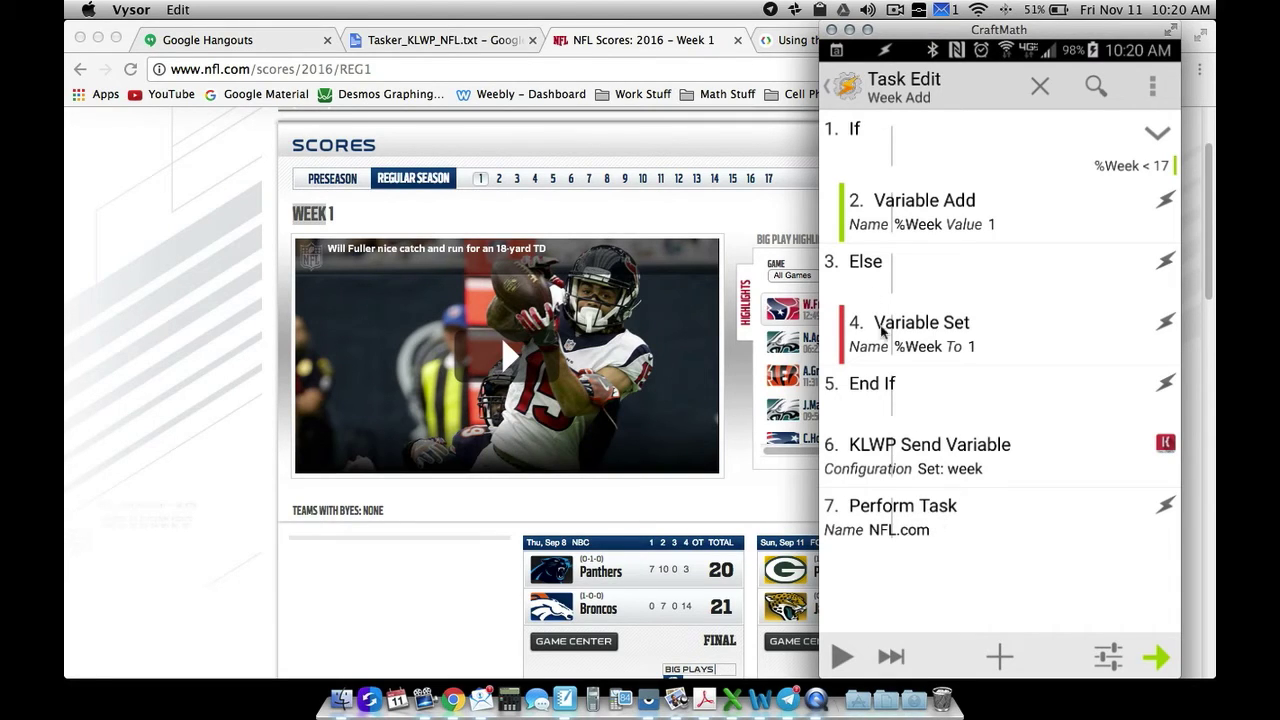
pyautogui.rightClick(988, 397)
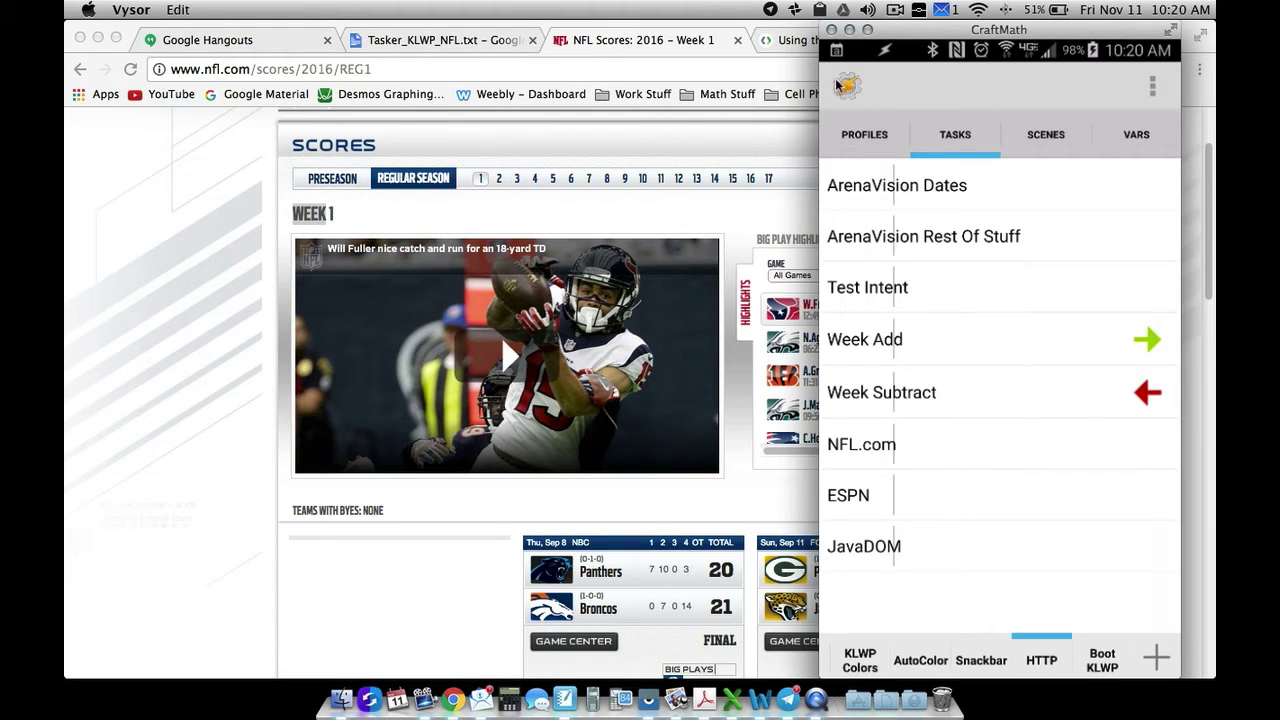
pyautogui.rightClick(975, 437)
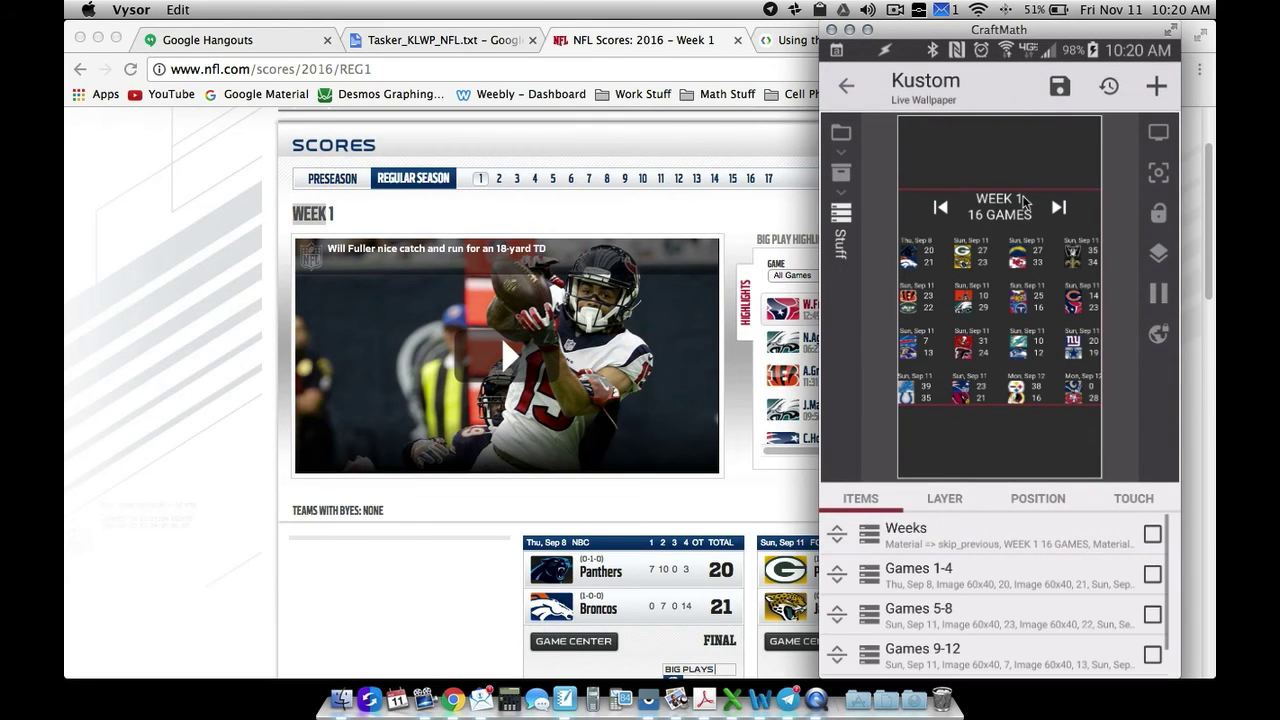
# - Inspect the Weeks heading text formula reading $gv(num)$ as 16 GAMES, then return to the scoreboard's top level
pyautogui.click(1024, 202)
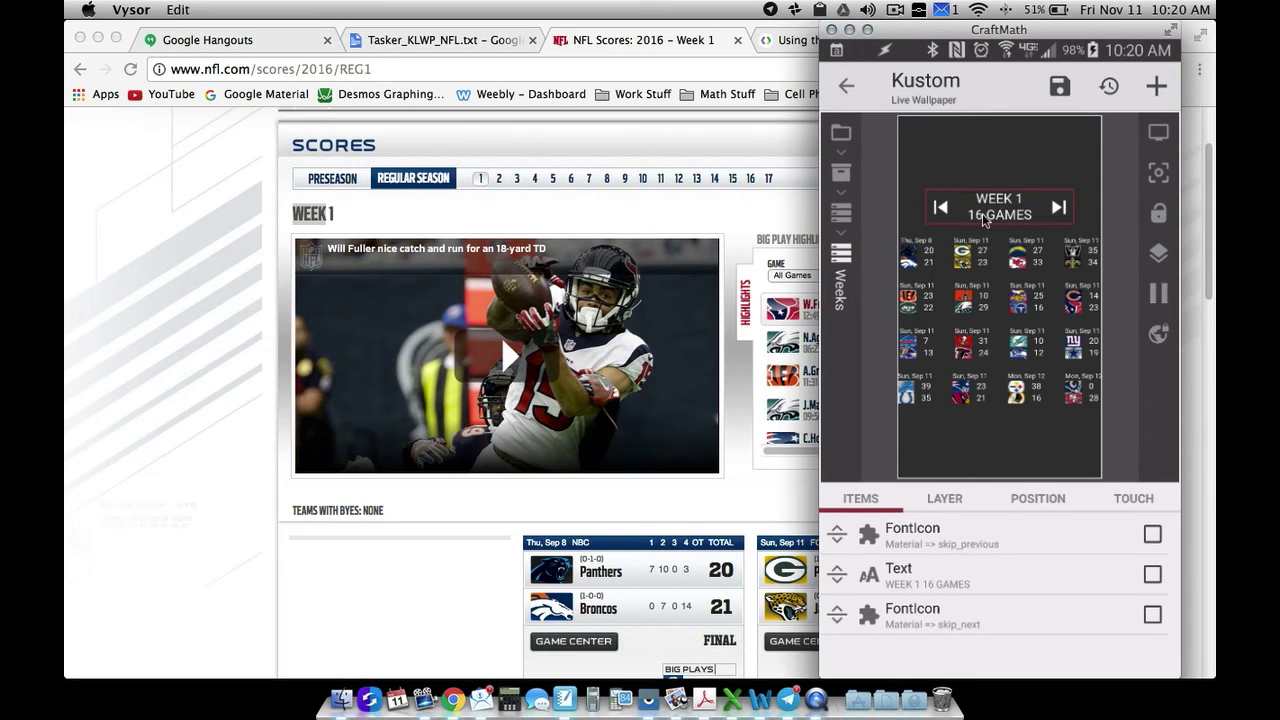
pyautogui.click(966, 592)
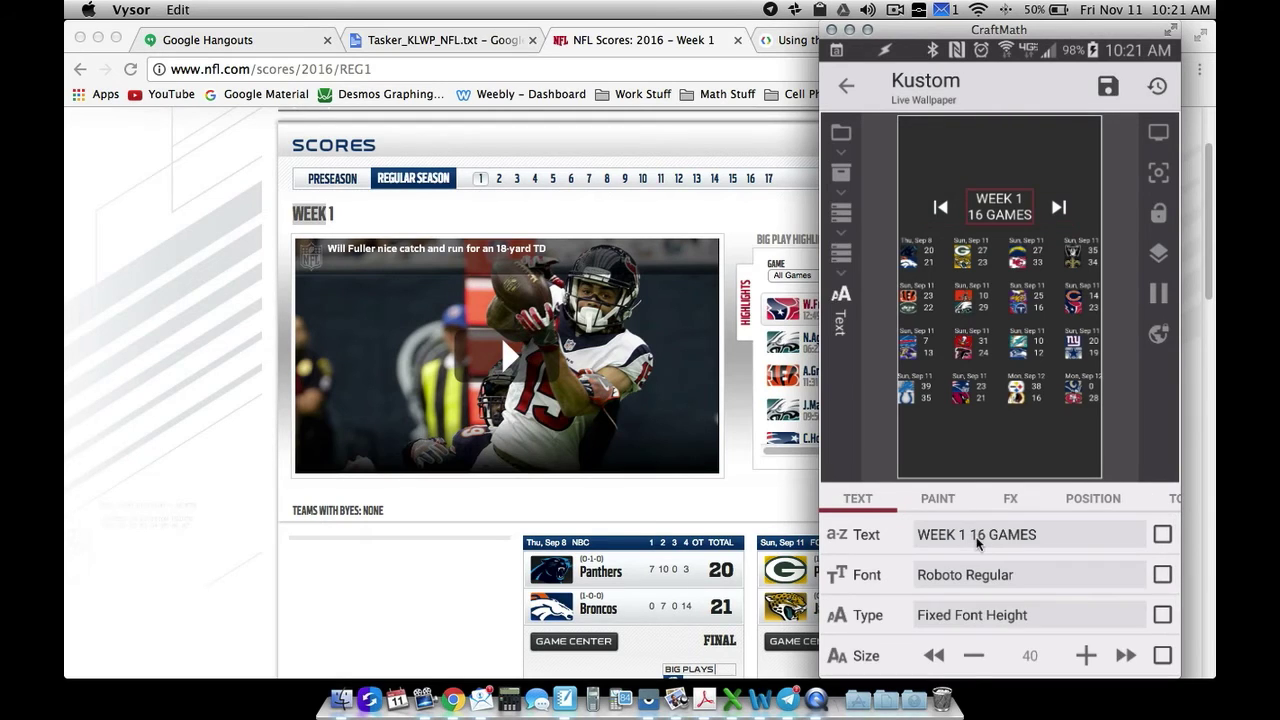
pyautogui.click(972, 534)
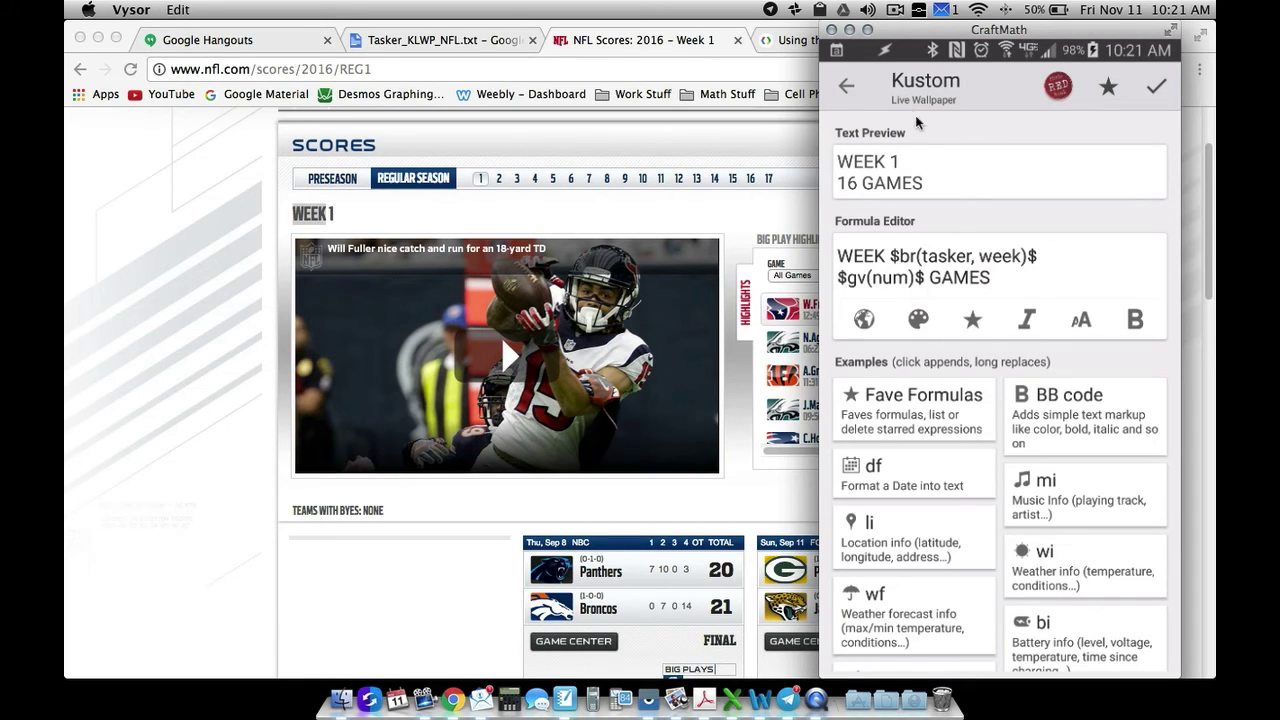
pyautogui.click(846, 86)
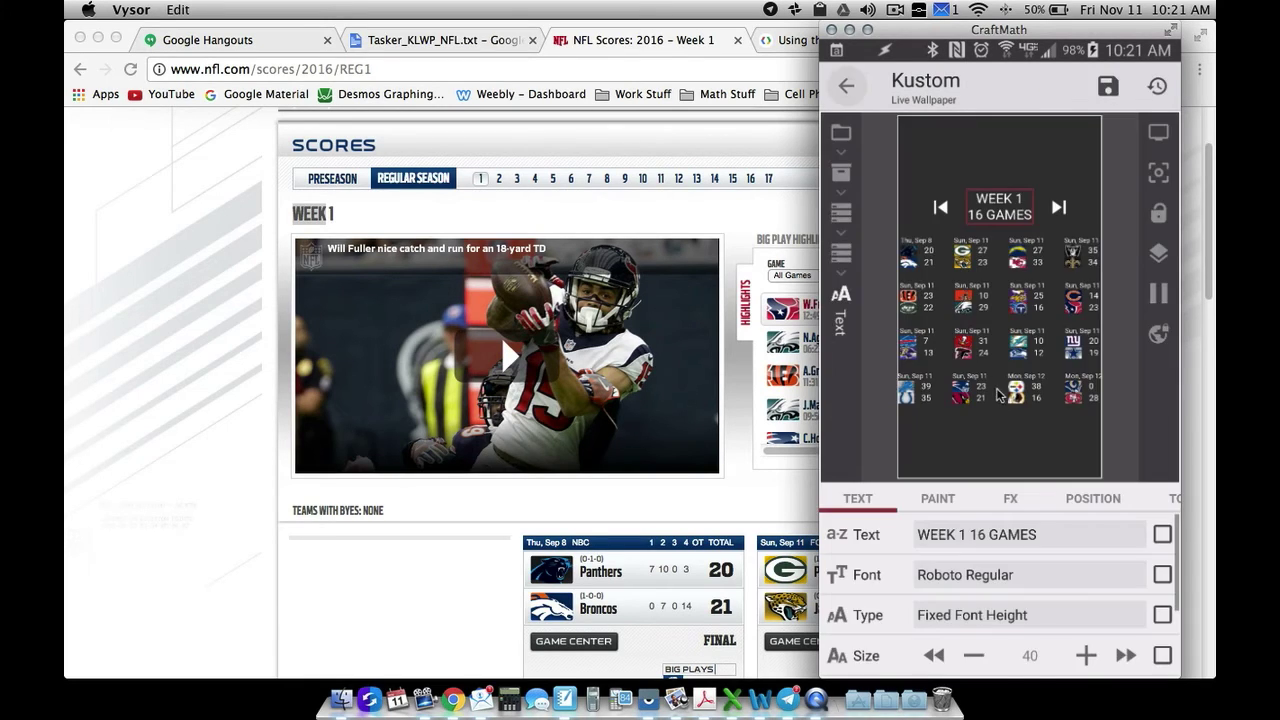
pyautogui.rightClick(1011, 458)
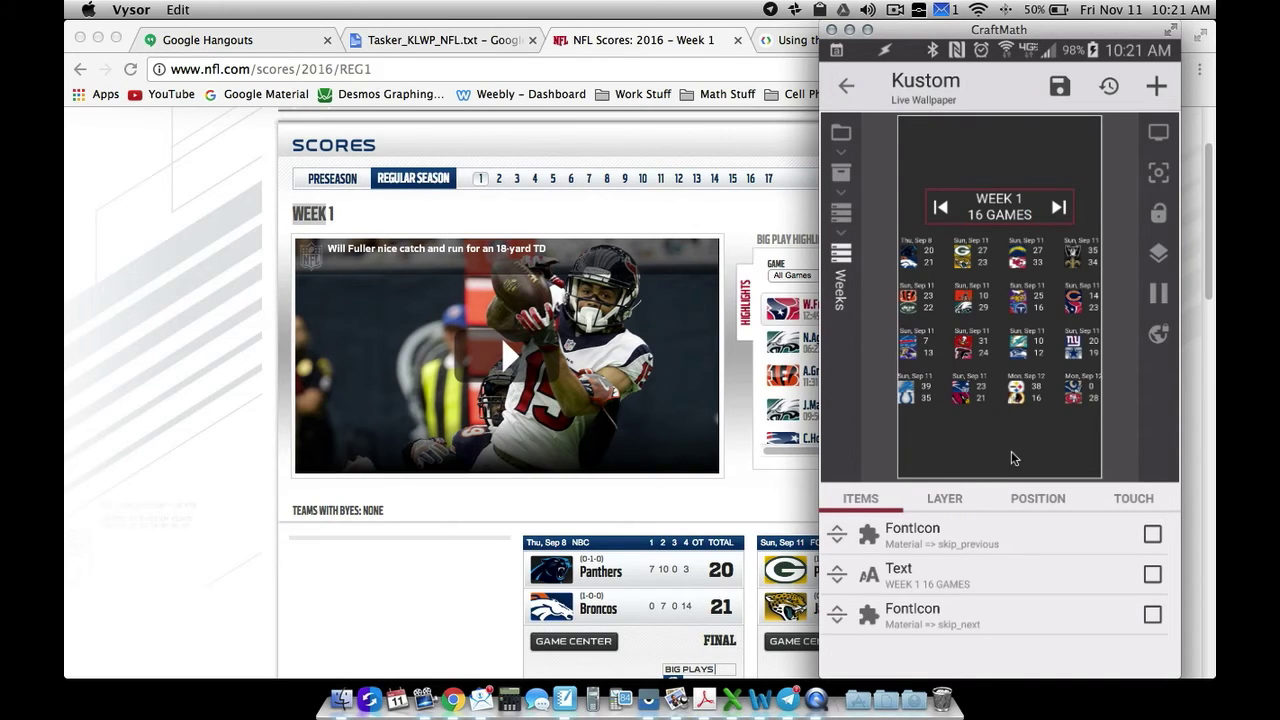
pyautogui.rightClick(1011, 458)
pyautogui.rightClick(1011, 458)
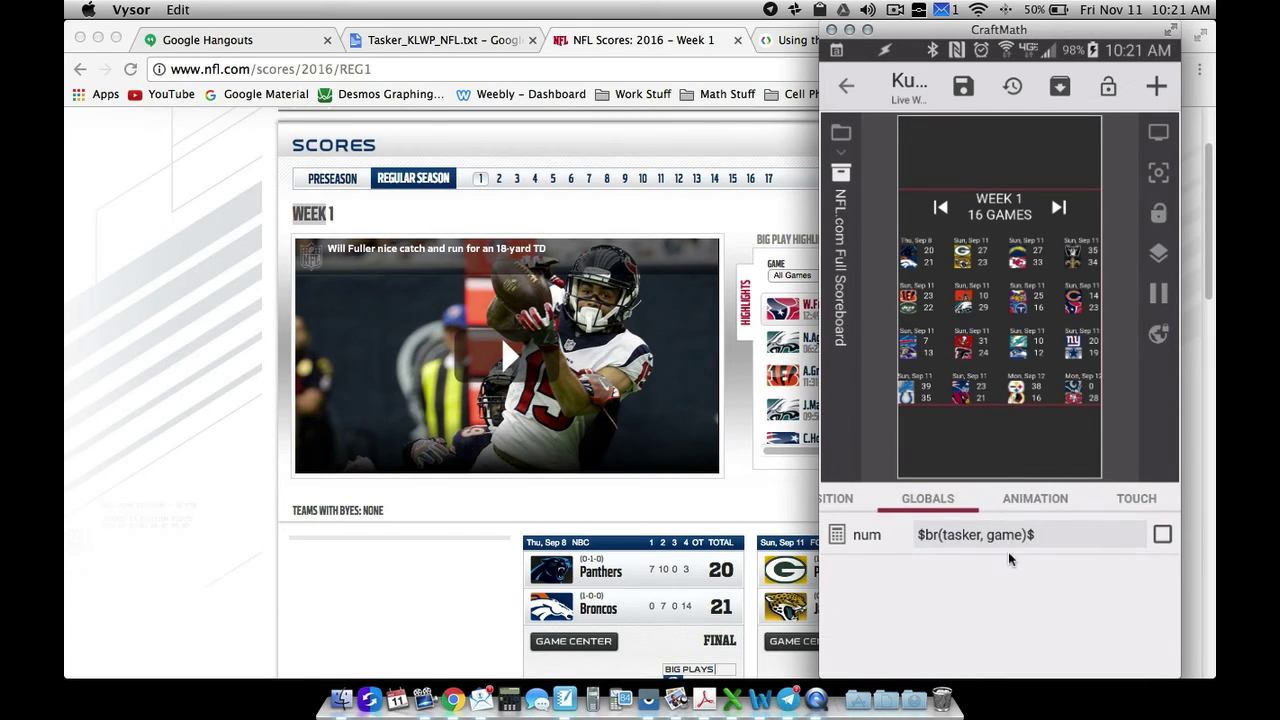
# - Compare num's $br(tasker, game)$ formula with Tasker's KLWP Send Variable step passing %games as game
pyautogui.click(978, 535)
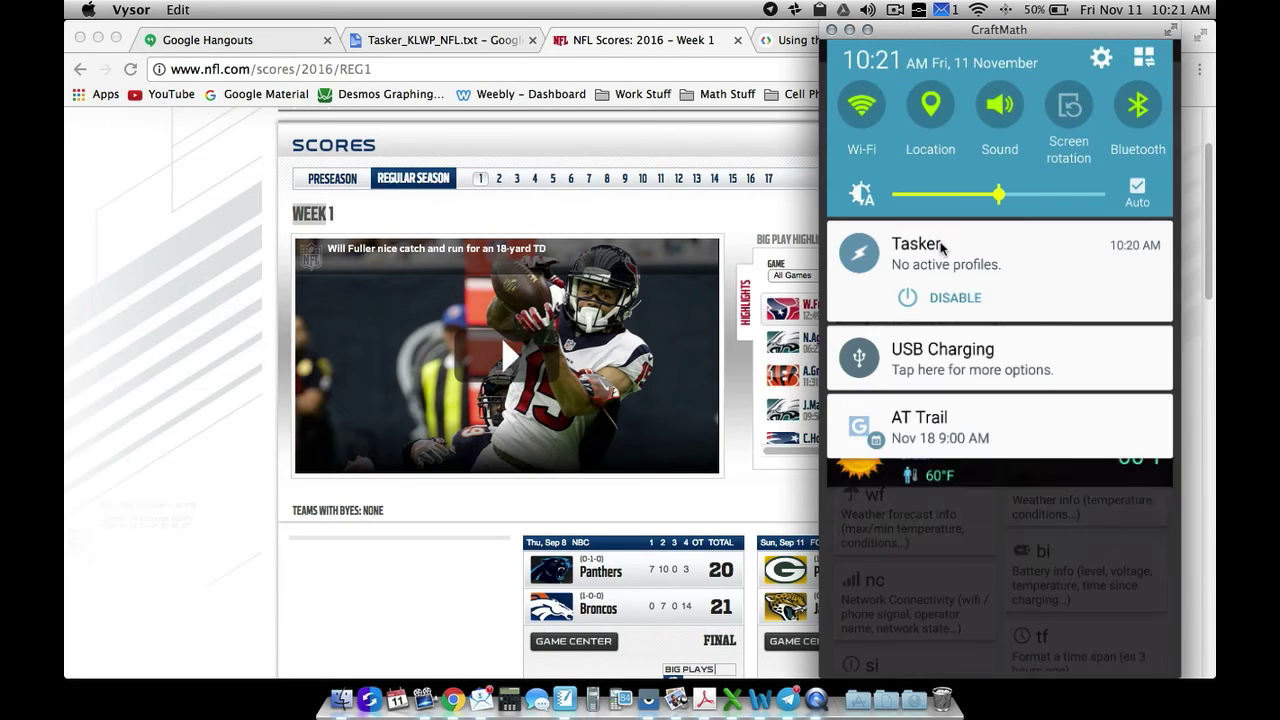
pyautogui.click(940, 248)
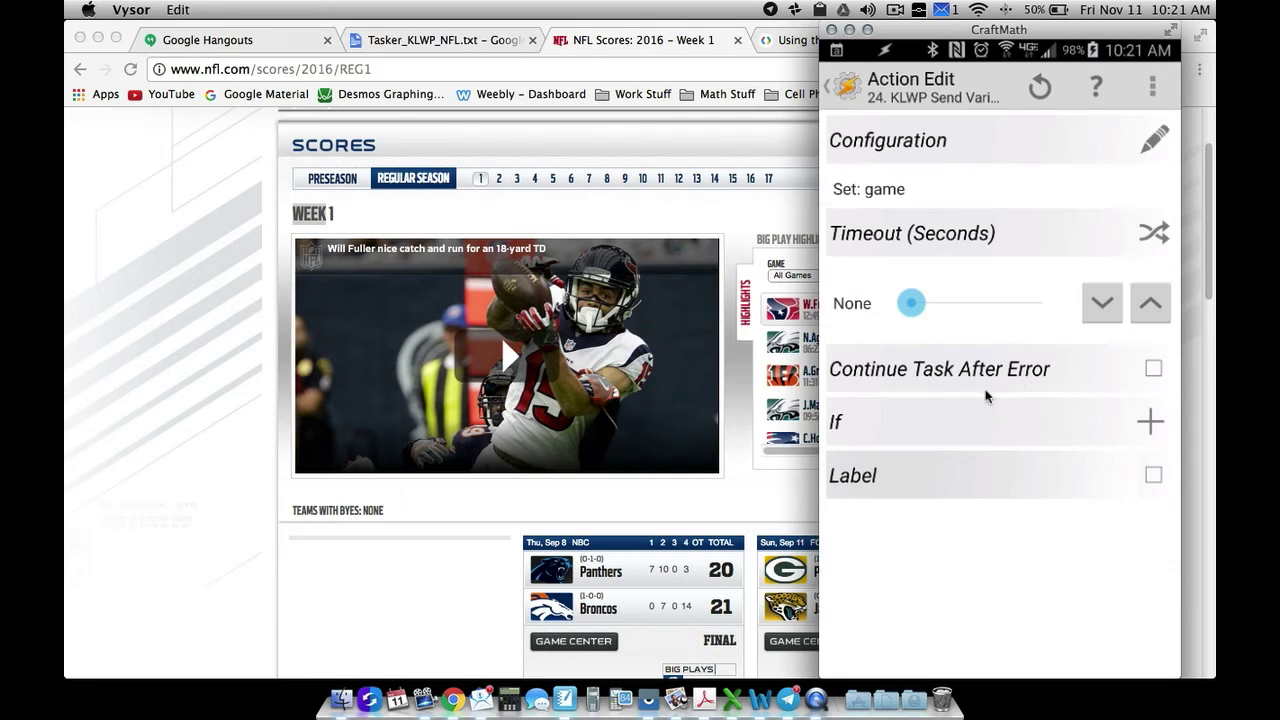
pyautogui.click(1157, 140)
pyautogui.click(971, 240)
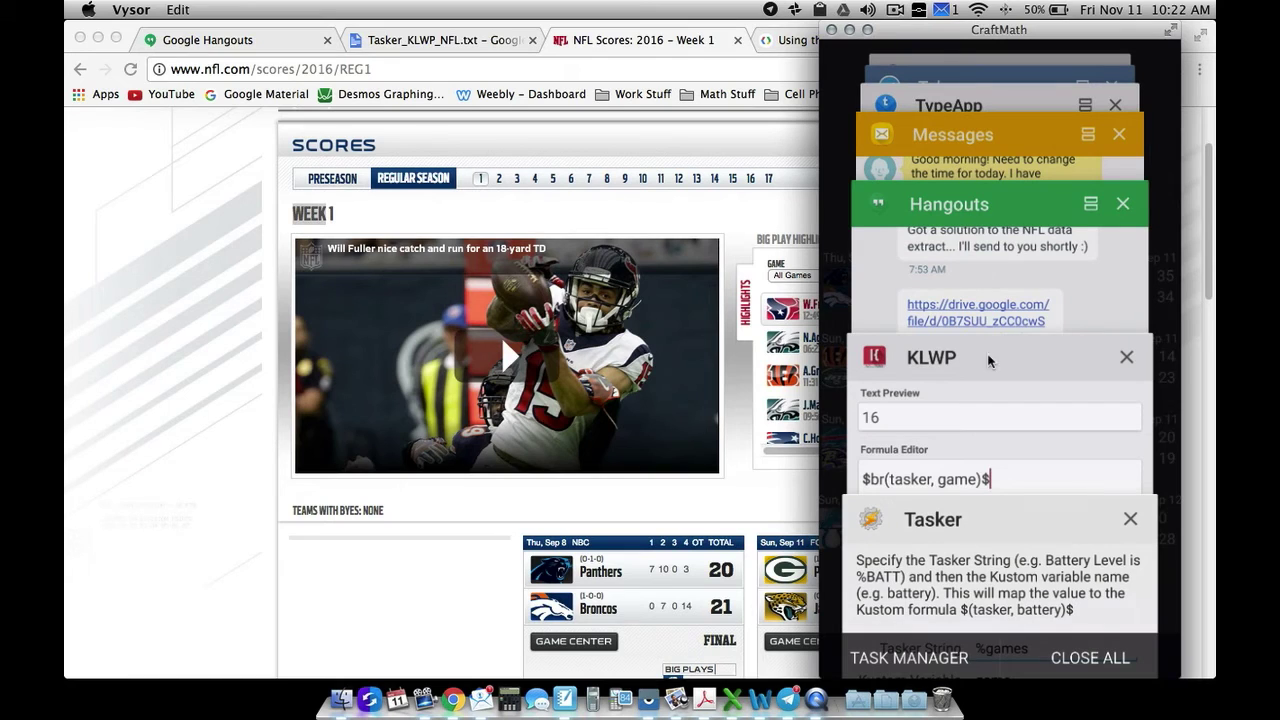
# - Verify Week Add's step 6 sends %Week as Kustom variable week, then go back to the home screen
pyautogui.click(970, 426)
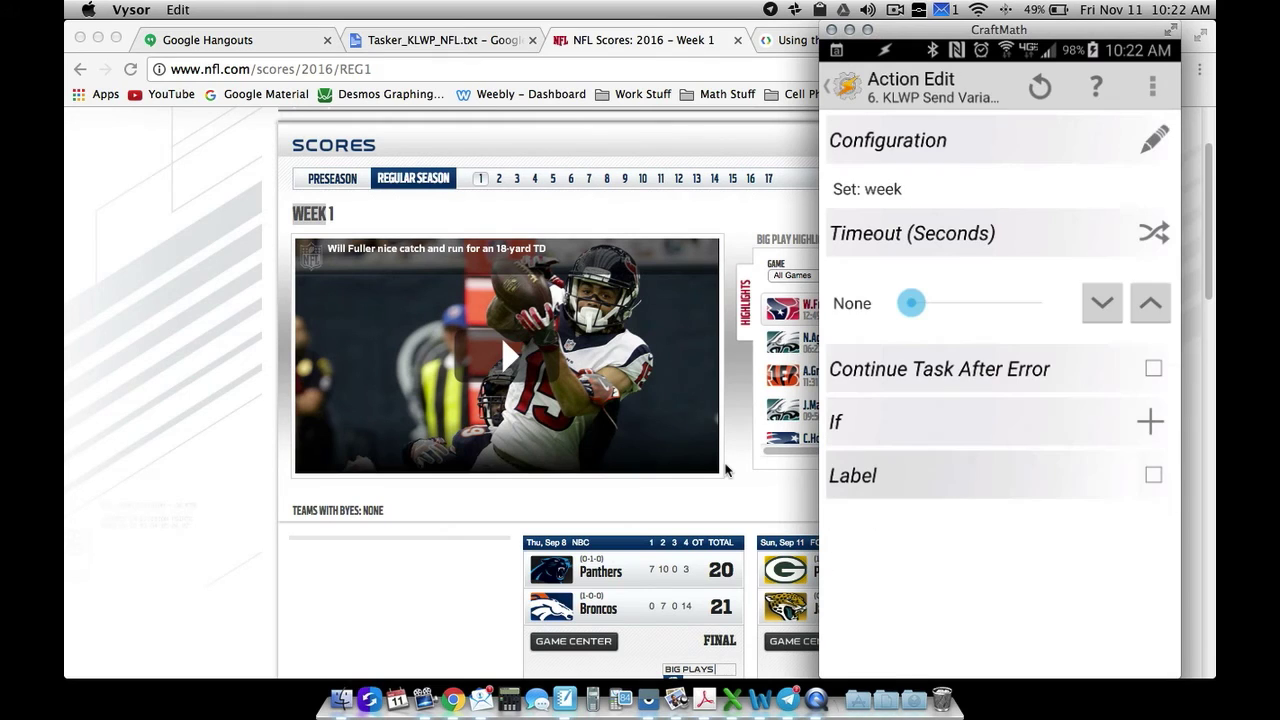
pyautogui.click(1150, 140)
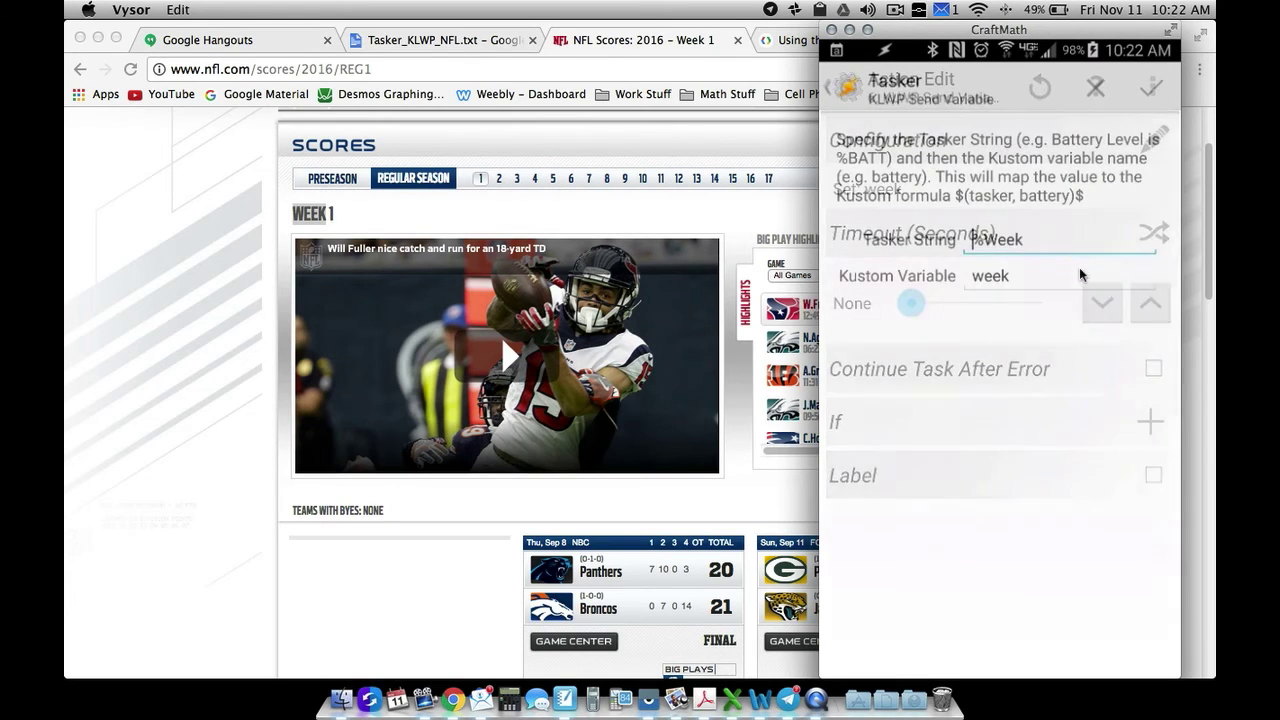
pyautogui.click(974, 246)
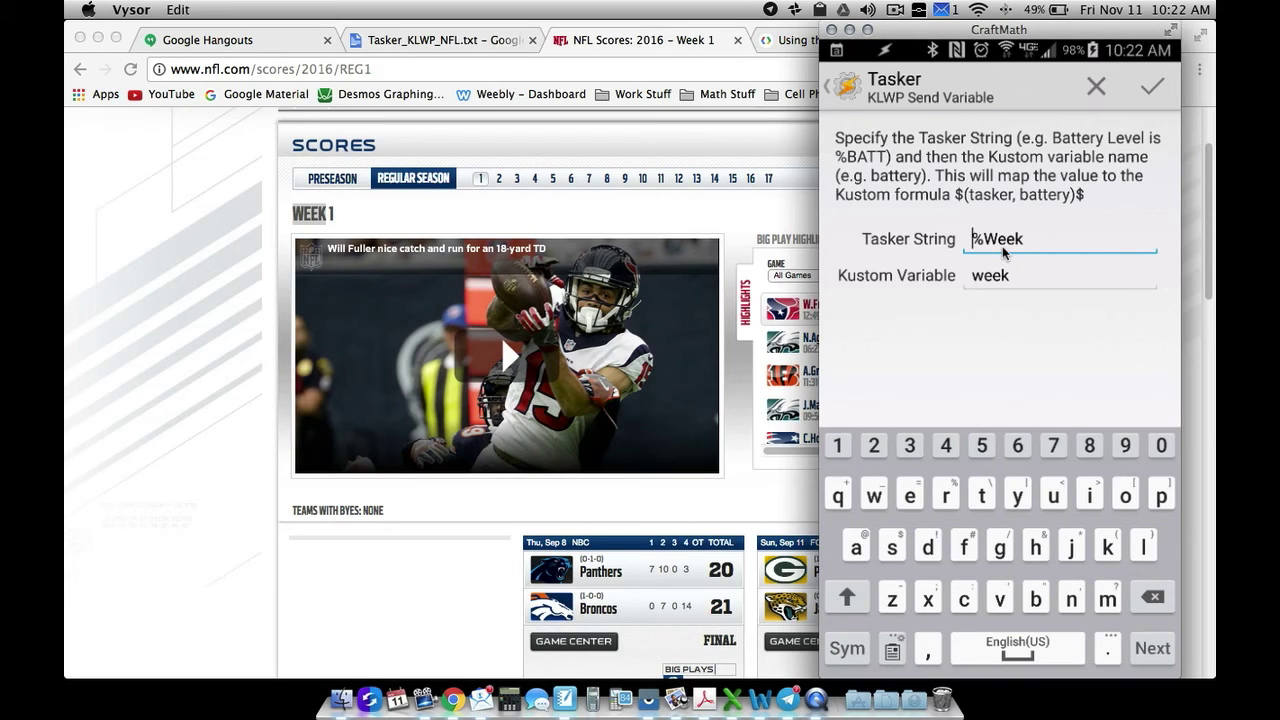
pyautogui.click(850, 96)
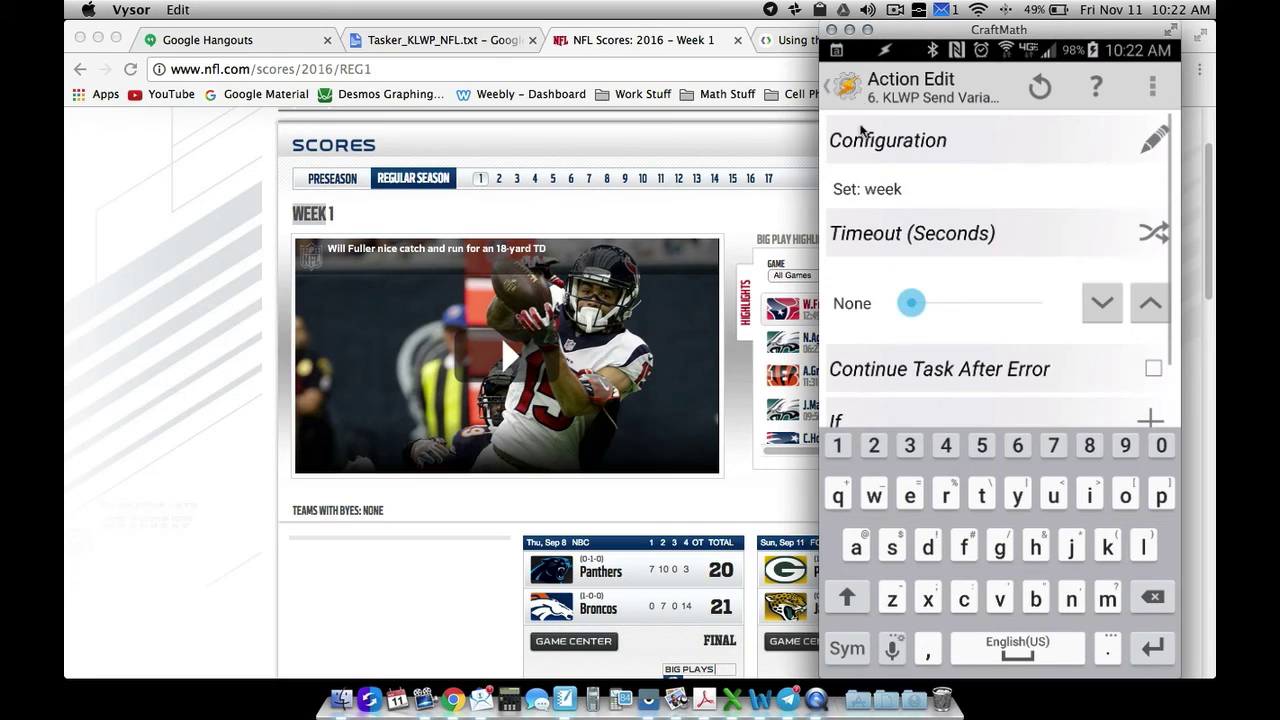
pyautogui.click(856, 96)
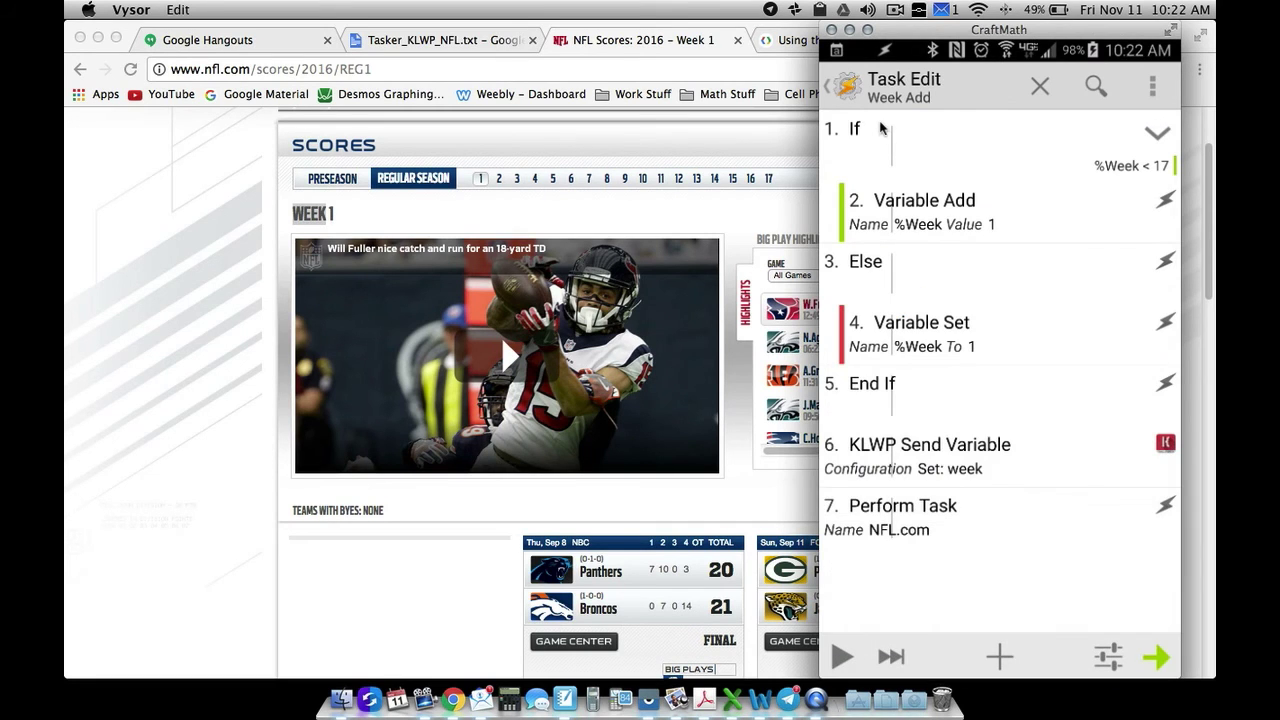
pyautogui.press('Escape')
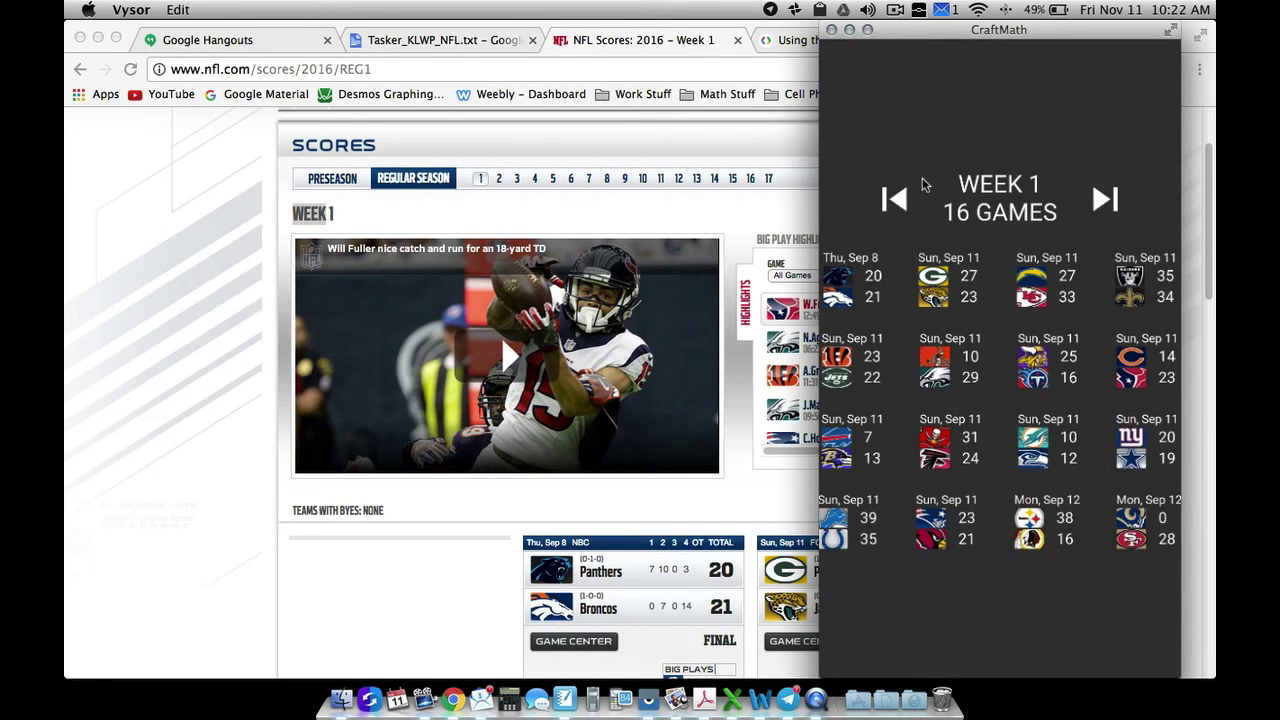
# - Open the first FontIcon in Stuff > Weeks and bring up its Touch tab Launch Shortcut action
pyautogui.click(930, 182)
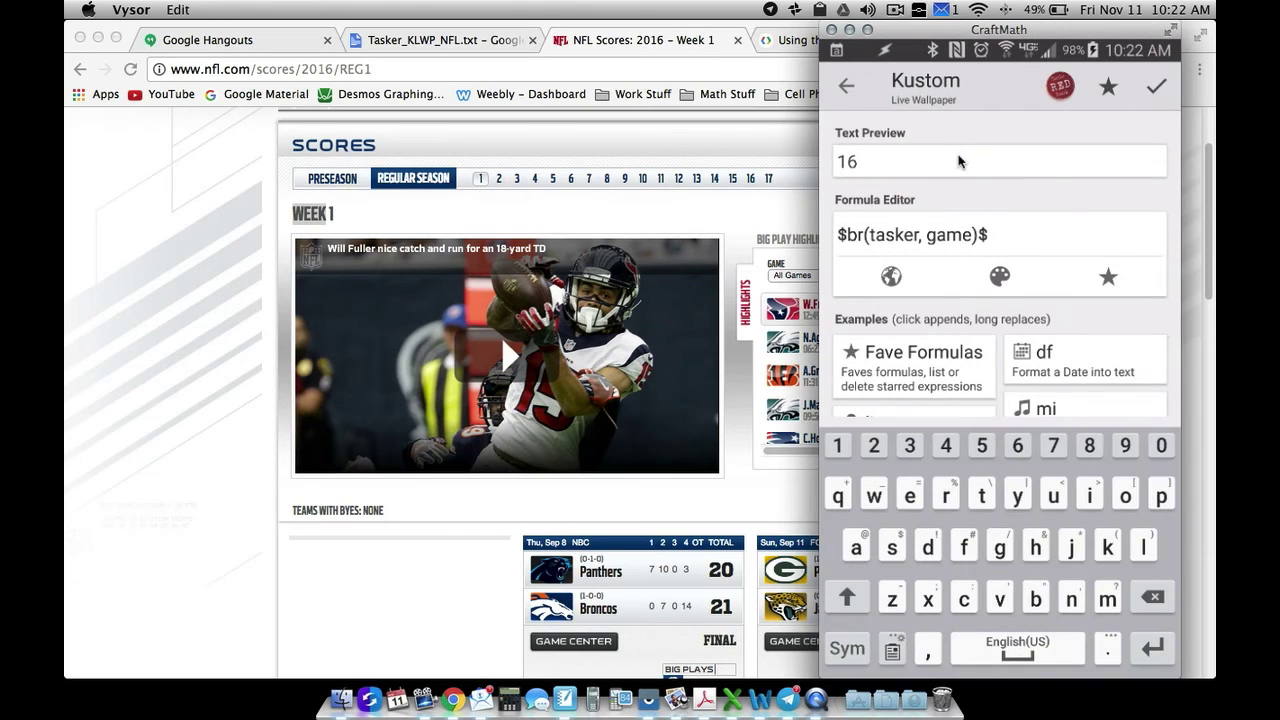
pyautogui.press('Escape')
pyautogui.press('Escape')
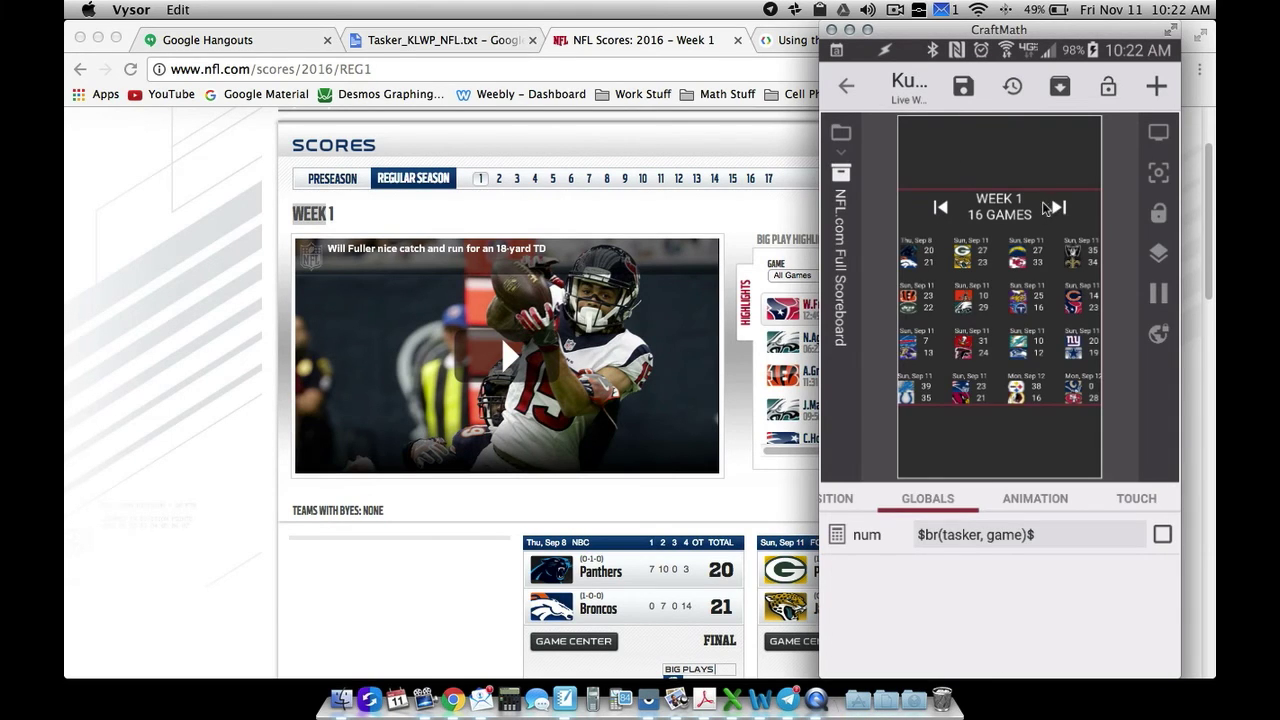
pyautogui.press('Escape')
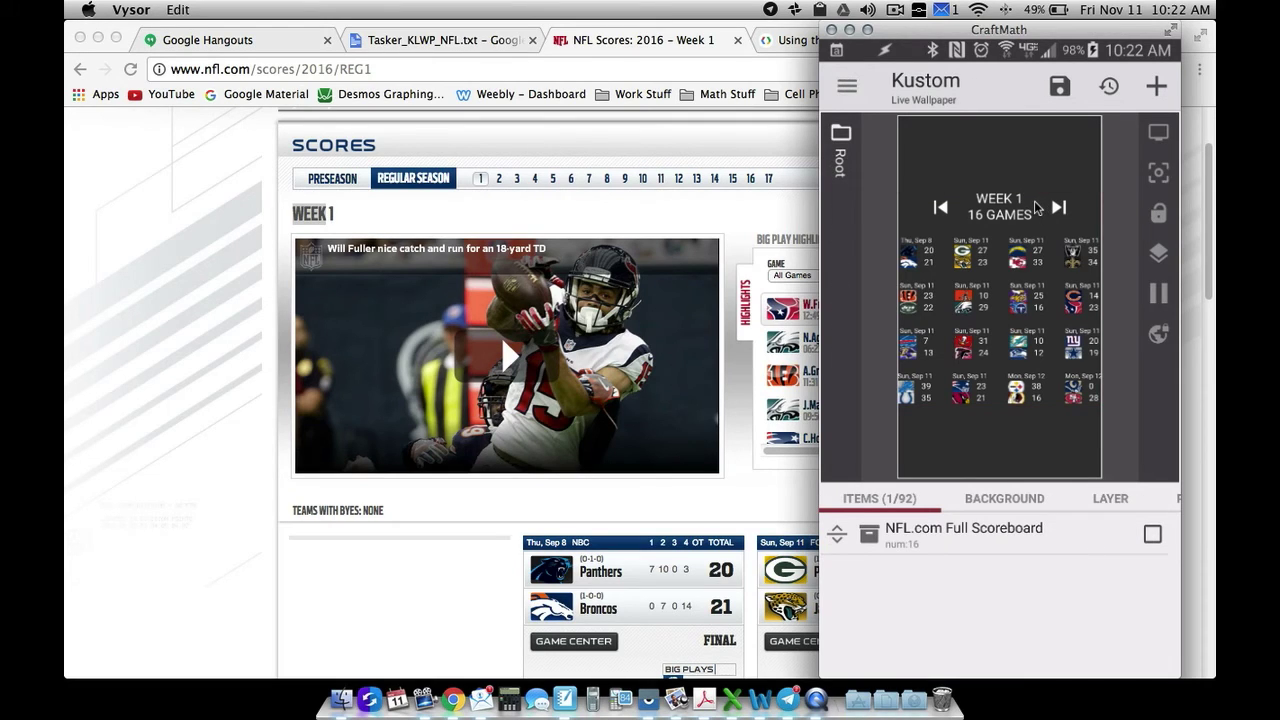
pyautogui.press('Return')
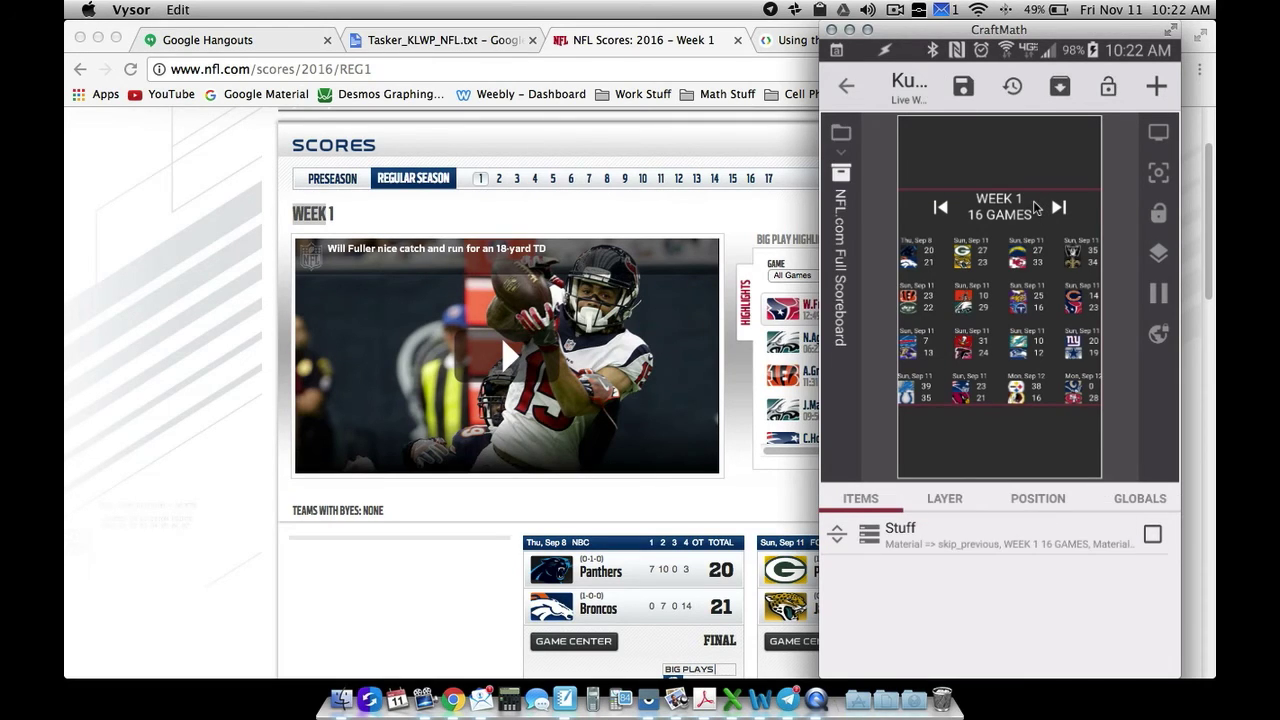
pyautogui.click(1036, 207)
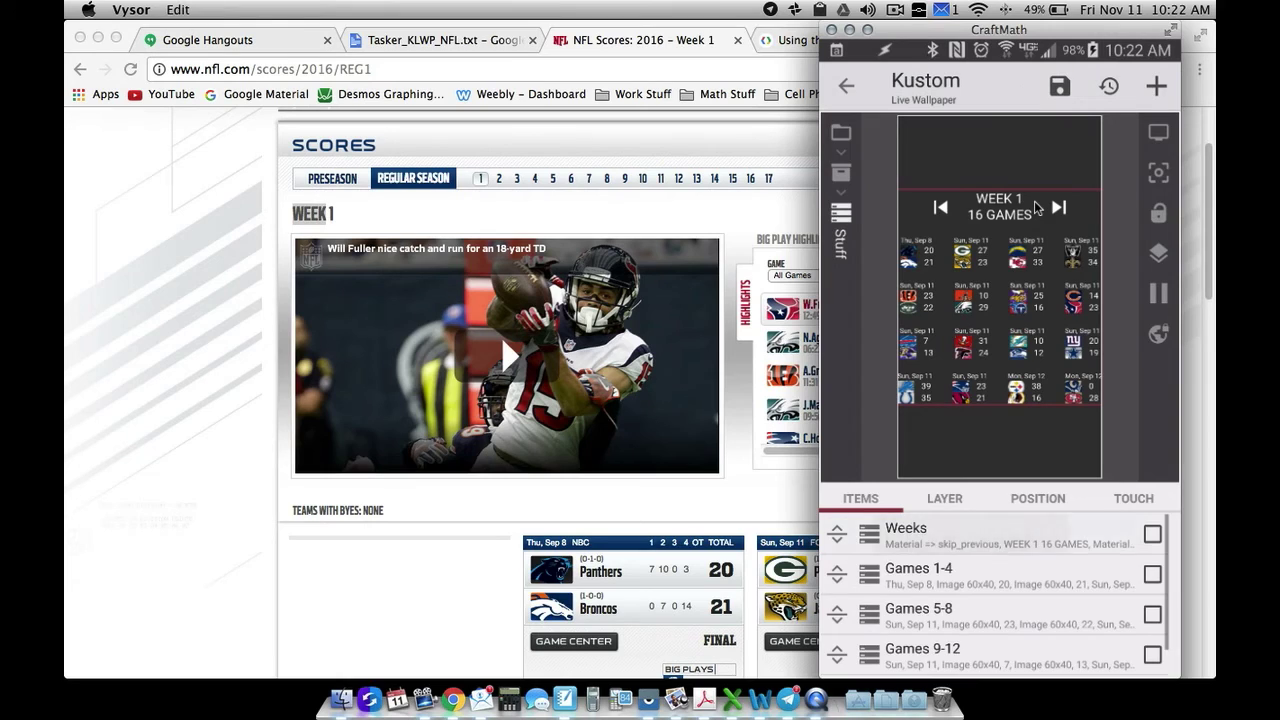
pyautogui.click(1026, 209)
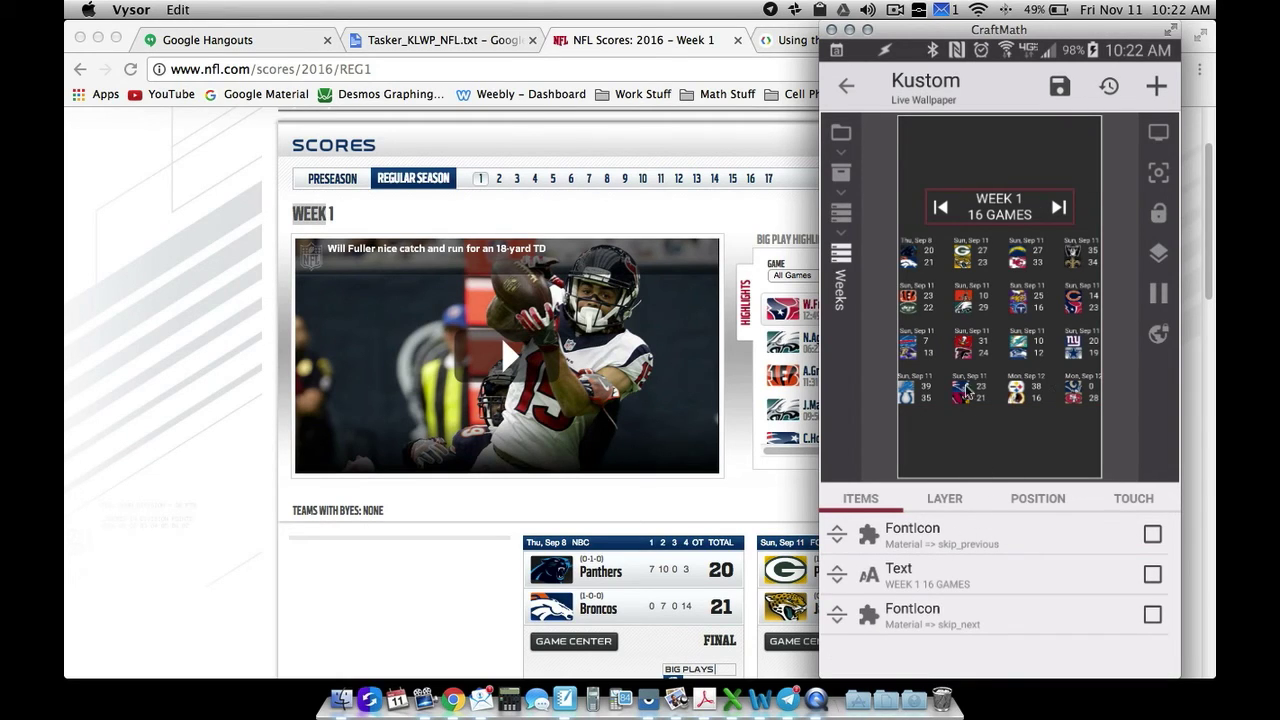
pyautogui.click(948, 537)
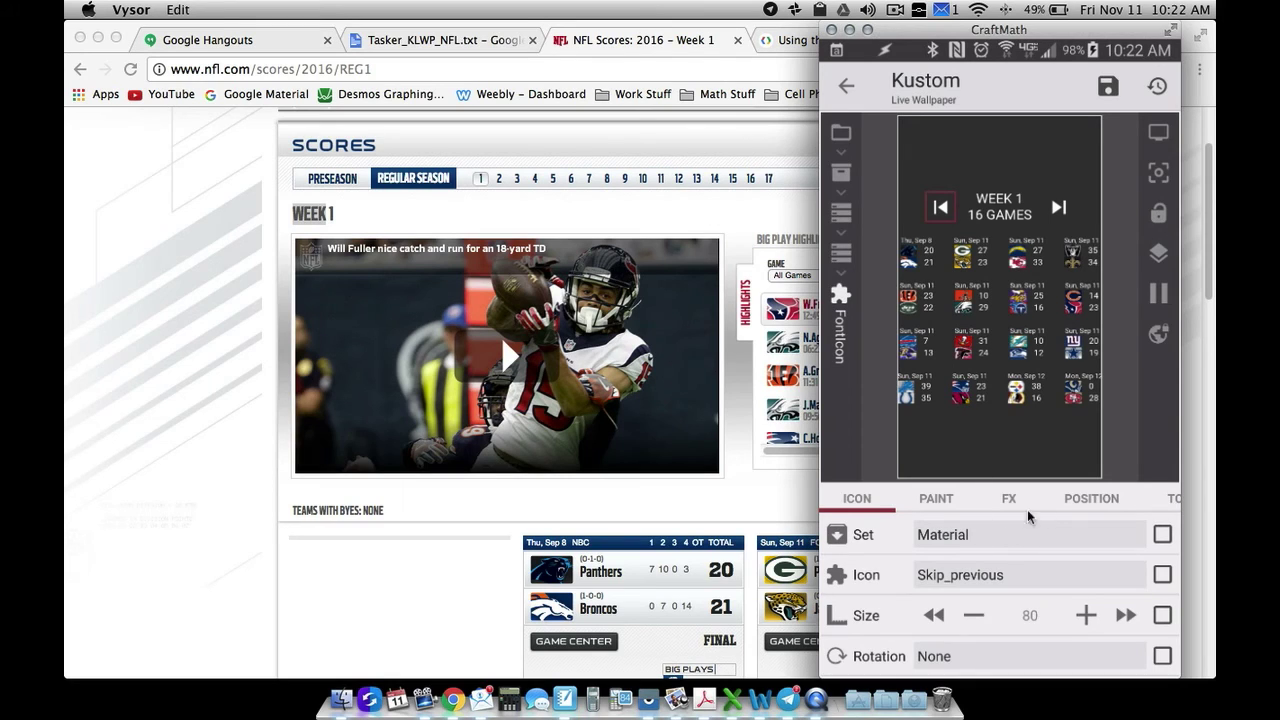
pyautogui.click(1170, 498)
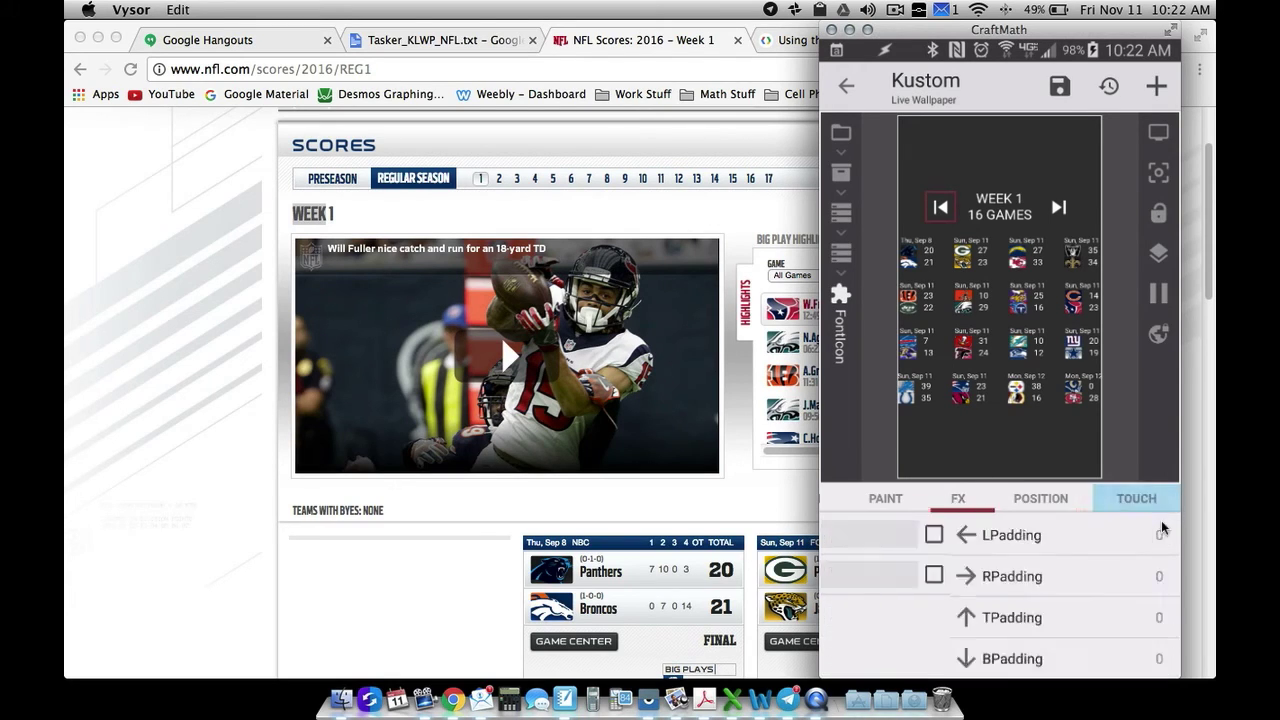
pyautogui.click(993, 538)
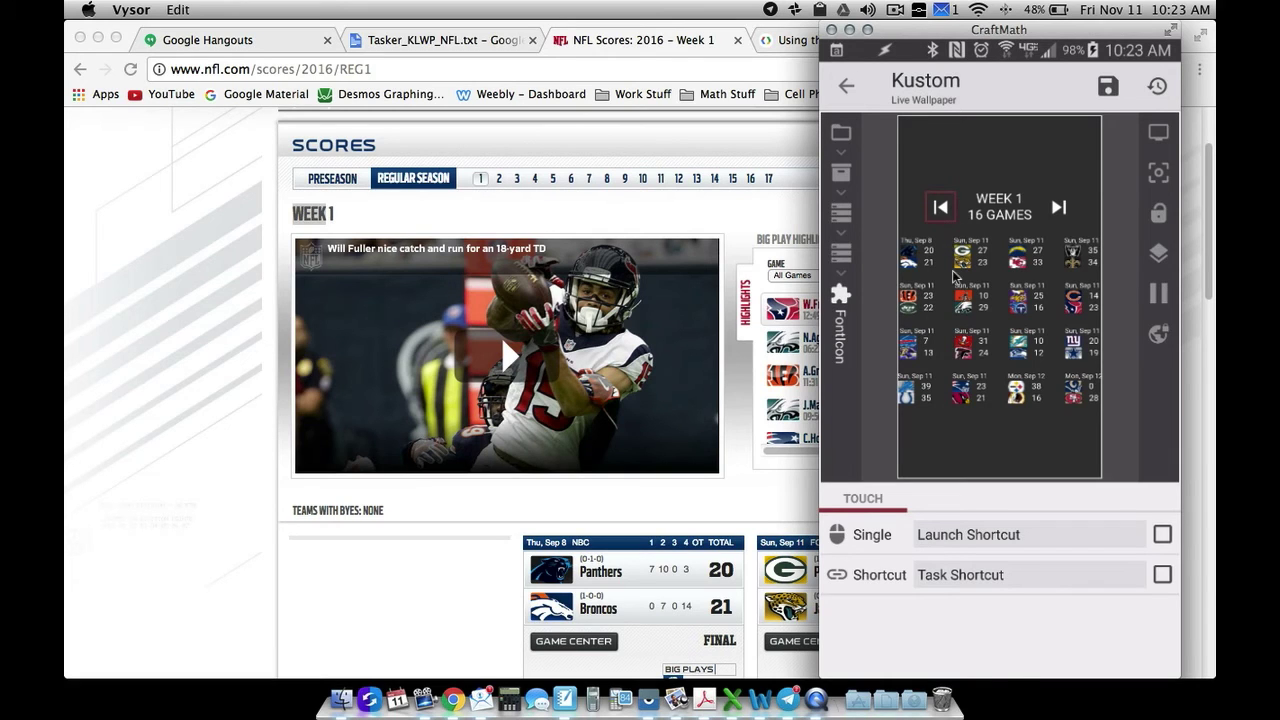
# - Assign the Tasker task Week Subtract as the previous-week arrow's Task Shortcut tap action
pyautogui.click(1006, 573)
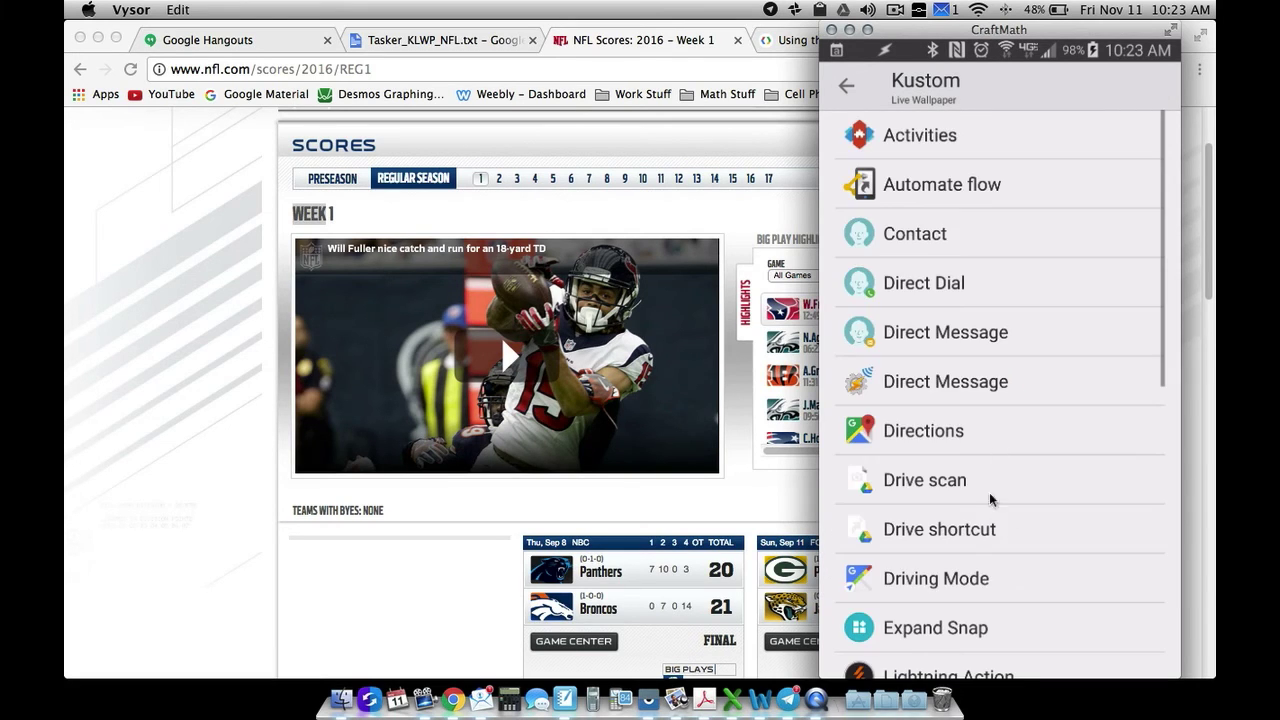
pyautogui.moveTo(991, 500); pyautogui.dragTo(1016, 393)
pyautogui.scroll(-5, 1016, 393)
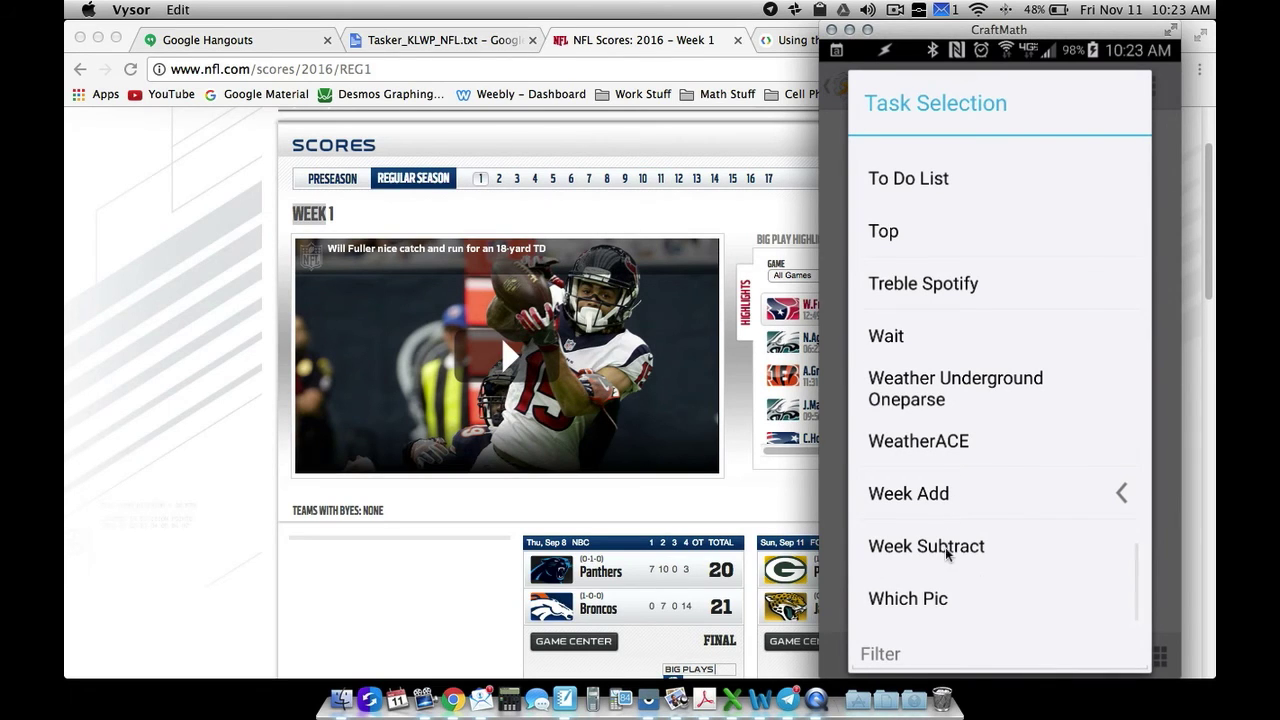
pyautogui.click(984, 586)
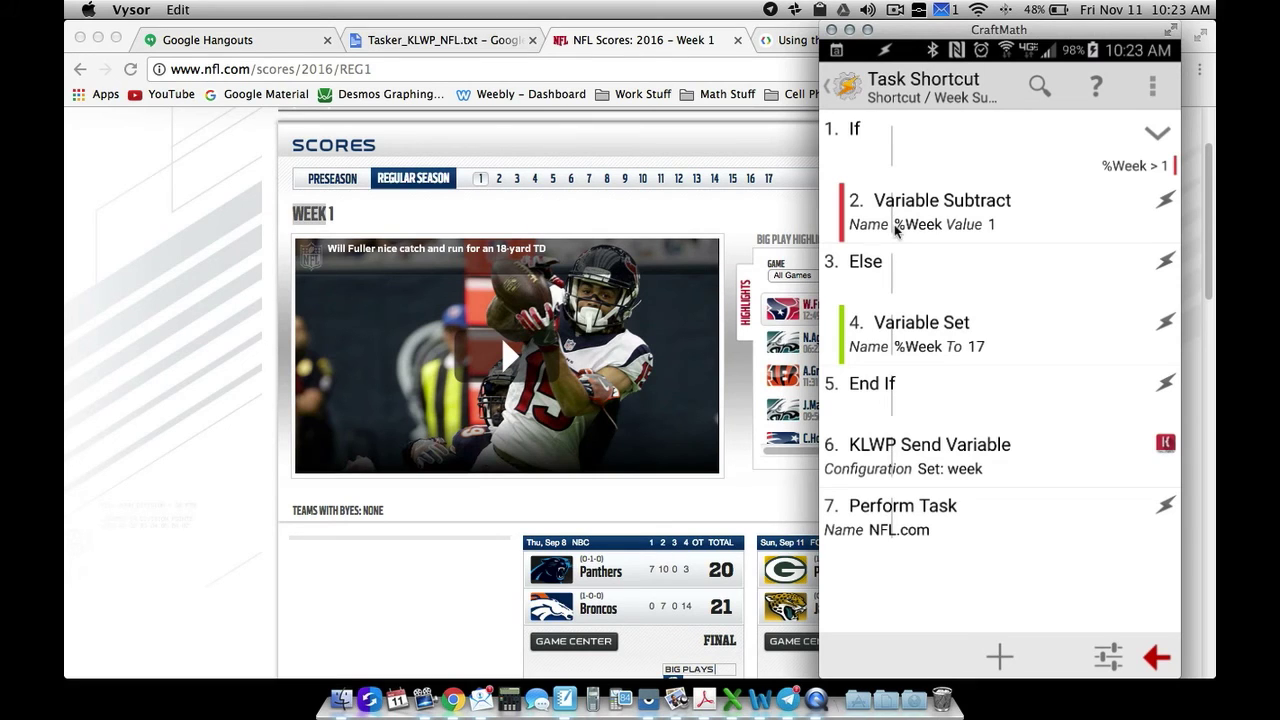
pyautogui.rightClick(937, 297)
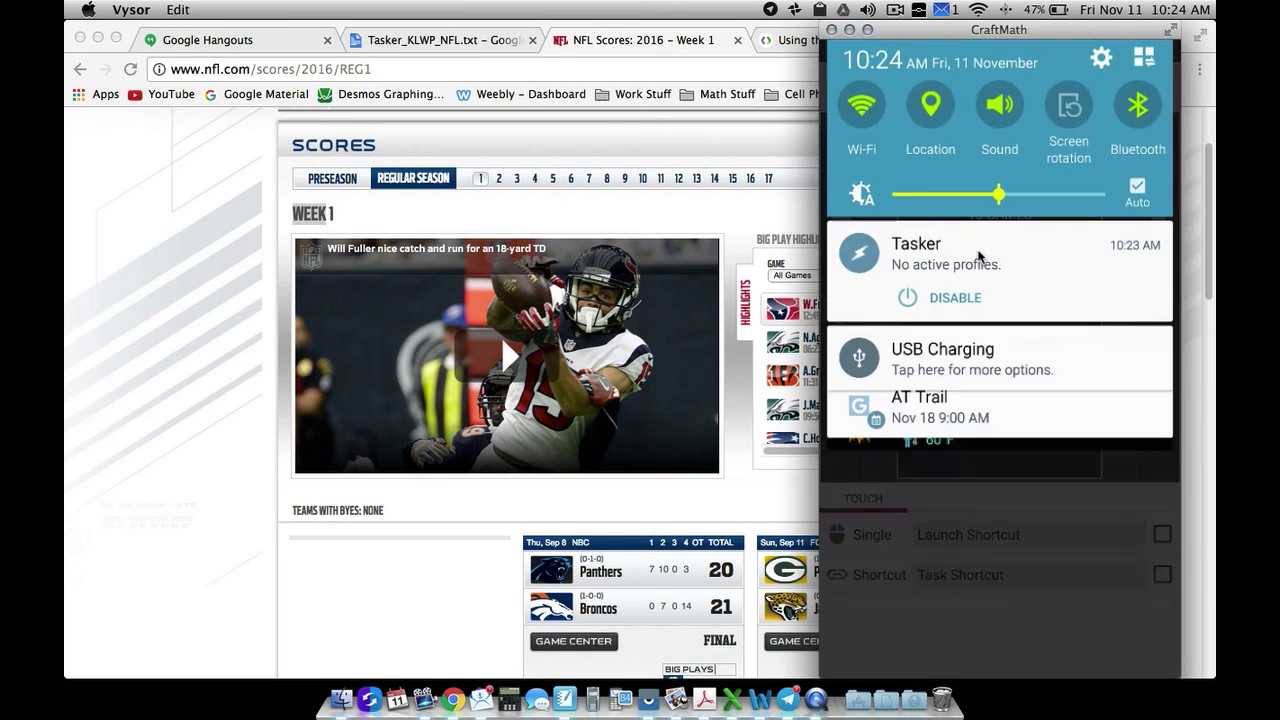
# - Check the Week Add/Subtract tasks in Tasker, then tap the wallpaper's next-week arrow
pyautogui.click(979, 257)
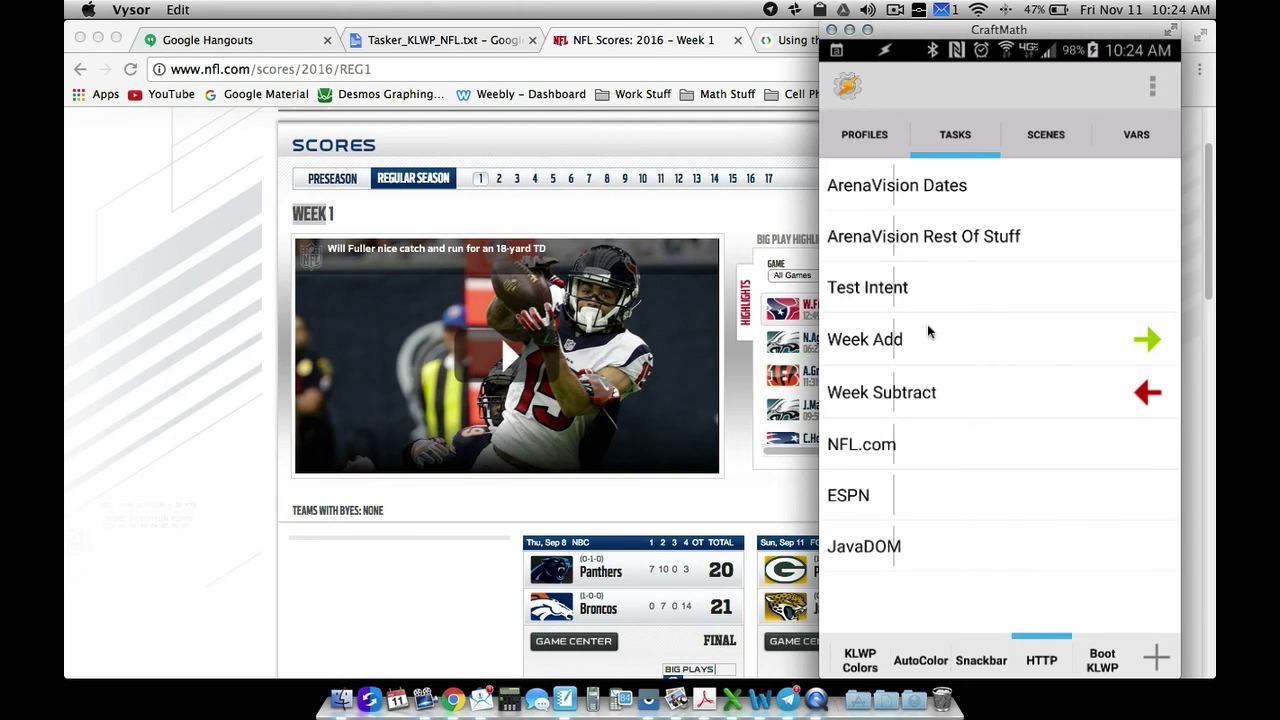
pyautogui.rightClick(950, 401)
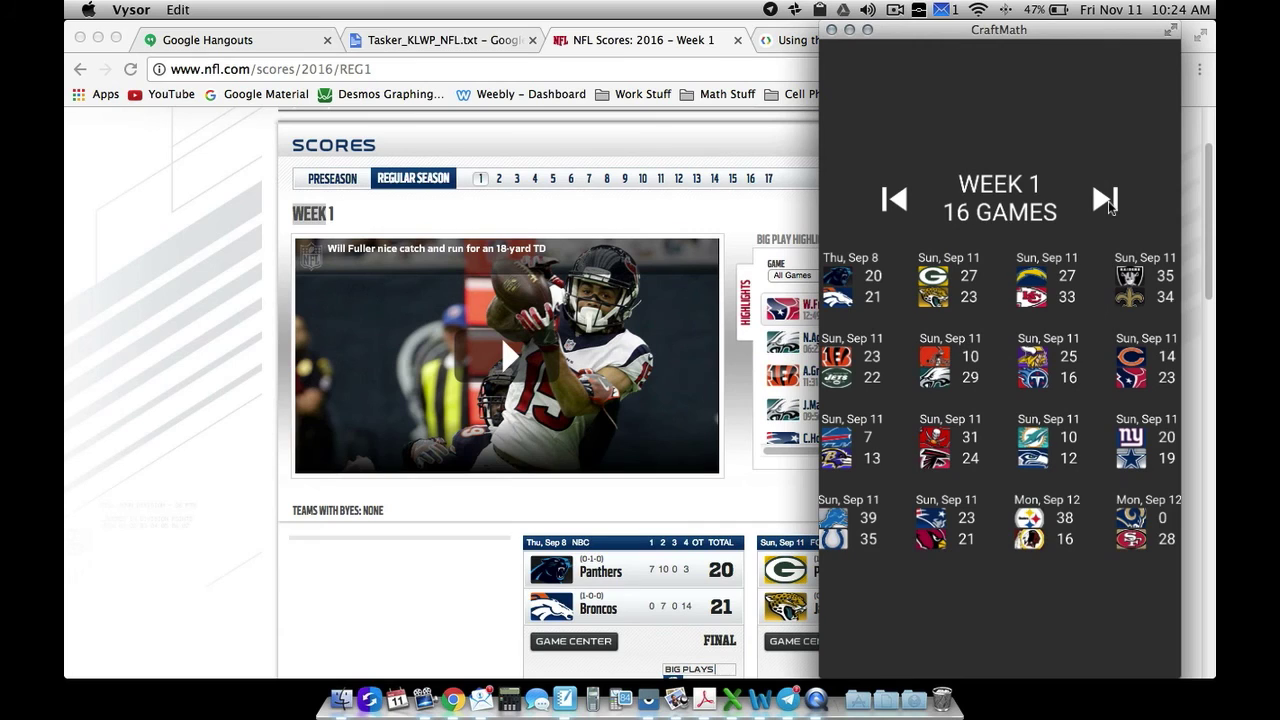
pyautogui.click(1106, 201)
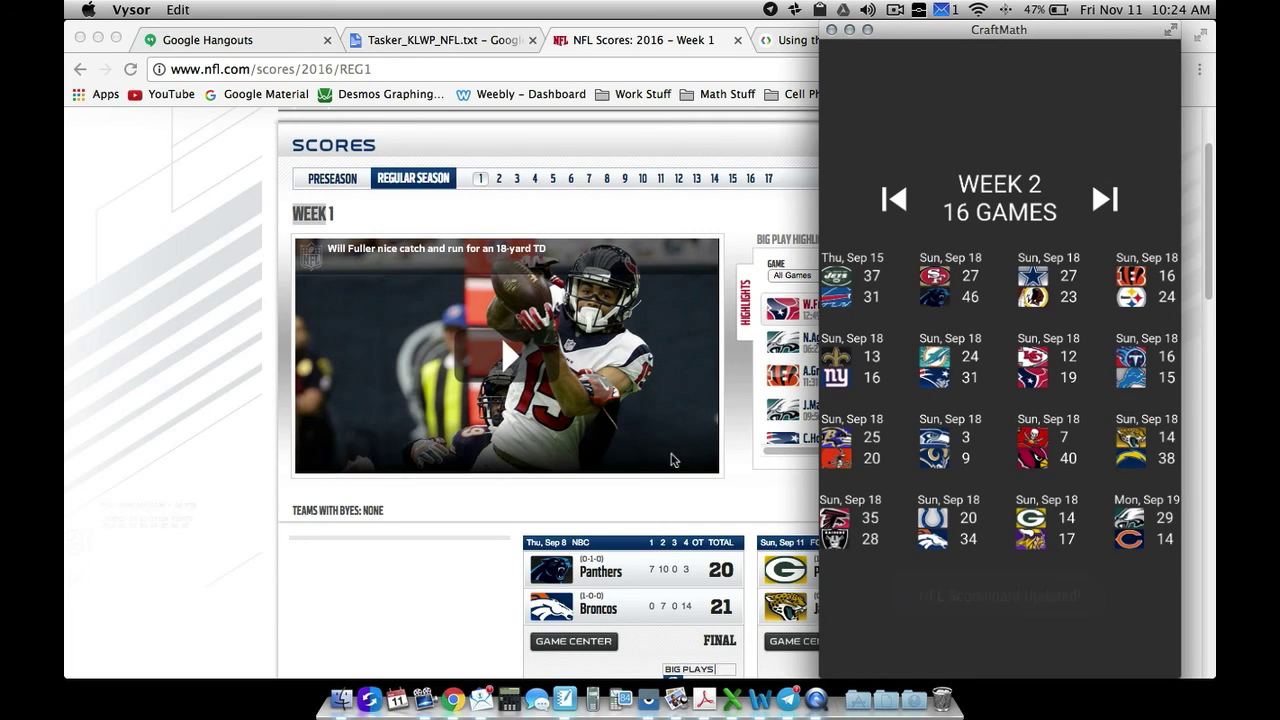
# - Load NFL.com's 2016 Week 2 scores and scroll through them beside the phone's Week 2 scoreboard
pyautogui.click(499, 178)
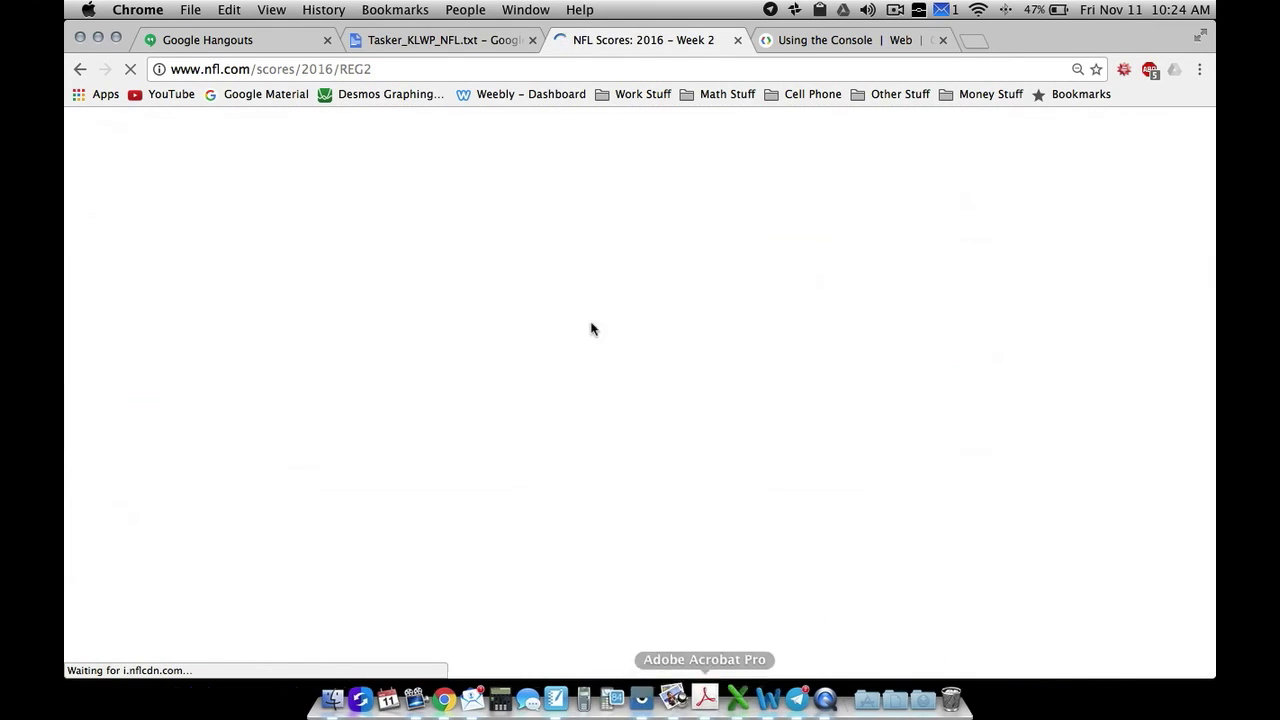
pyautogui.click(602, 697)
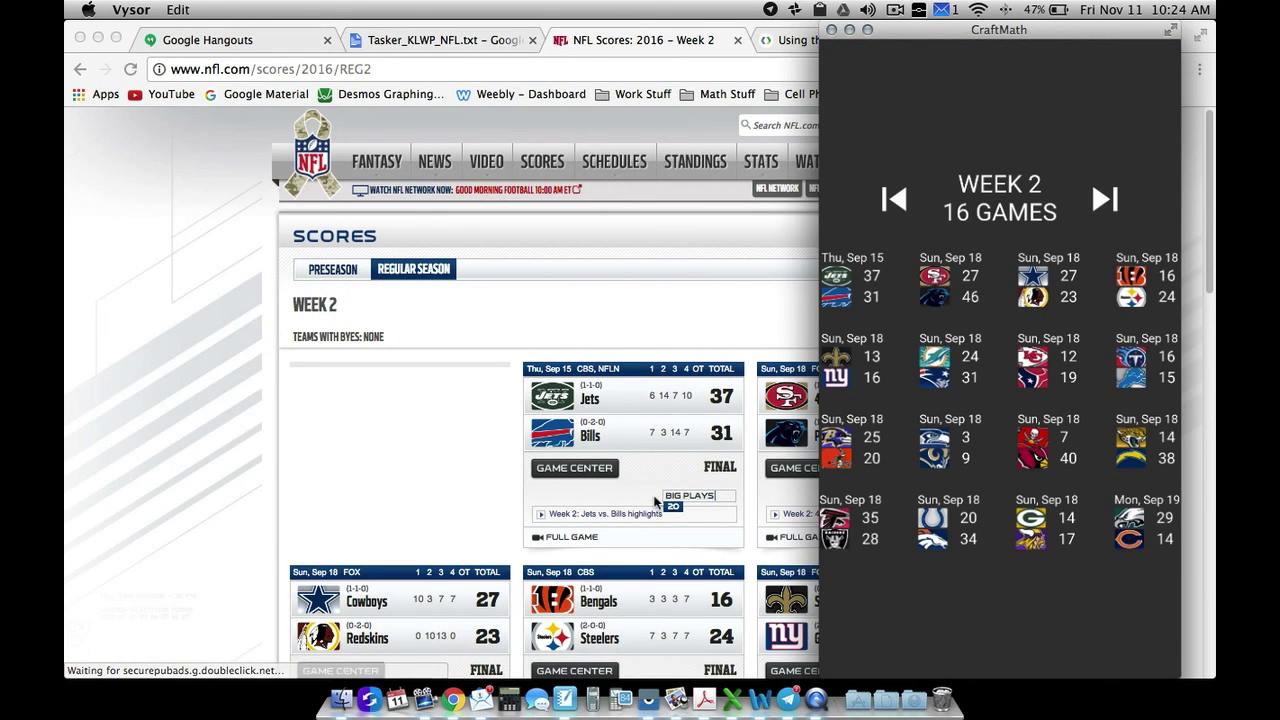
pyautogui.scroll(-10, 657, 500)
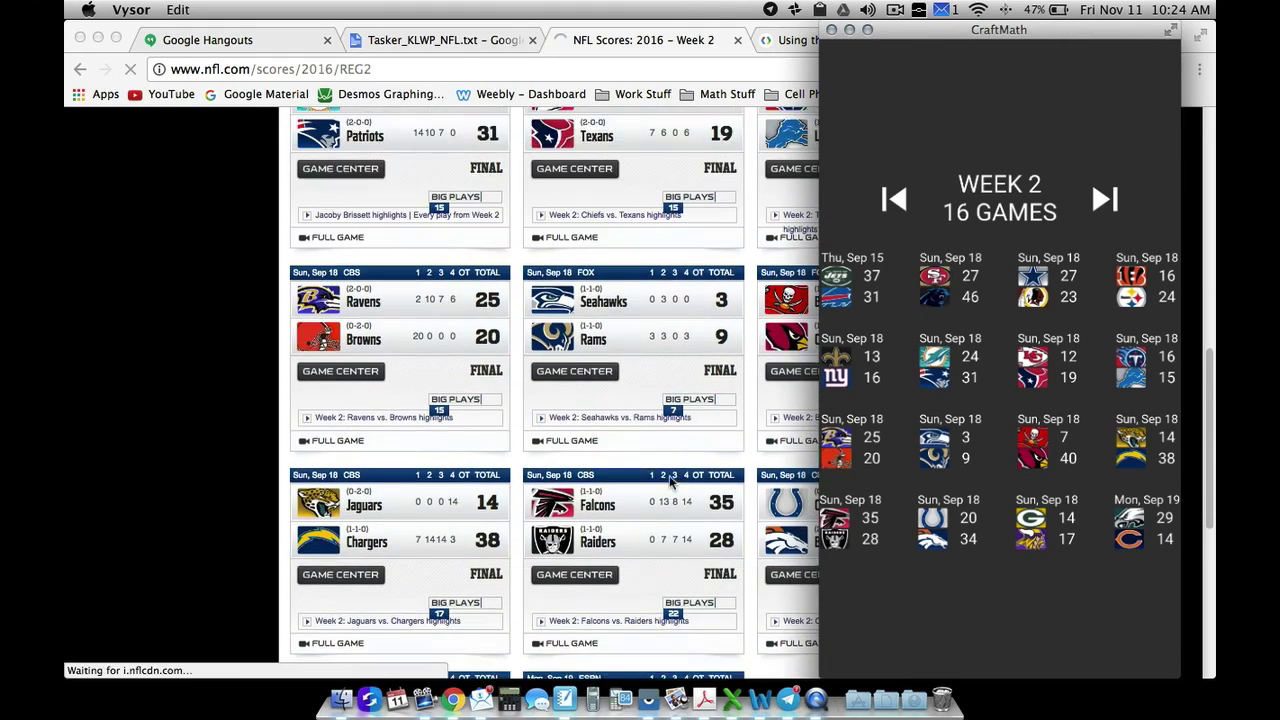
pyautogui.scroll(-1, 670, 482)
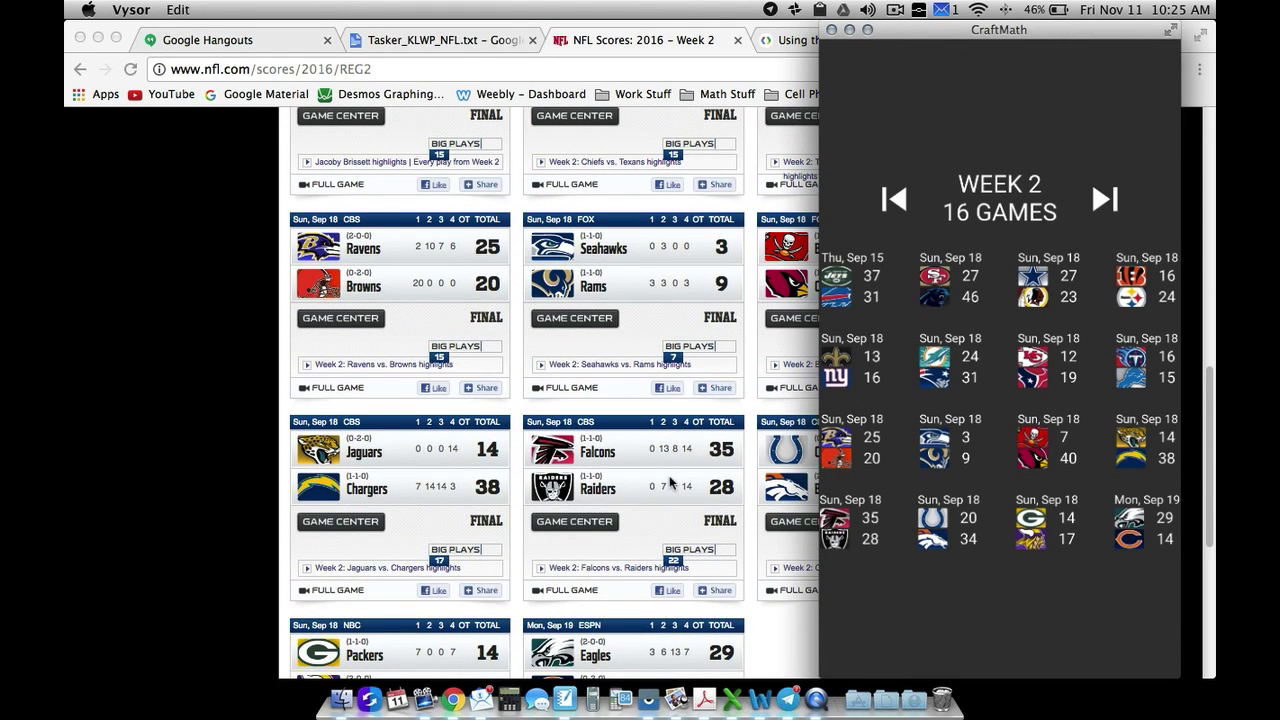
pyautogui.scroll(5, 670, 482)
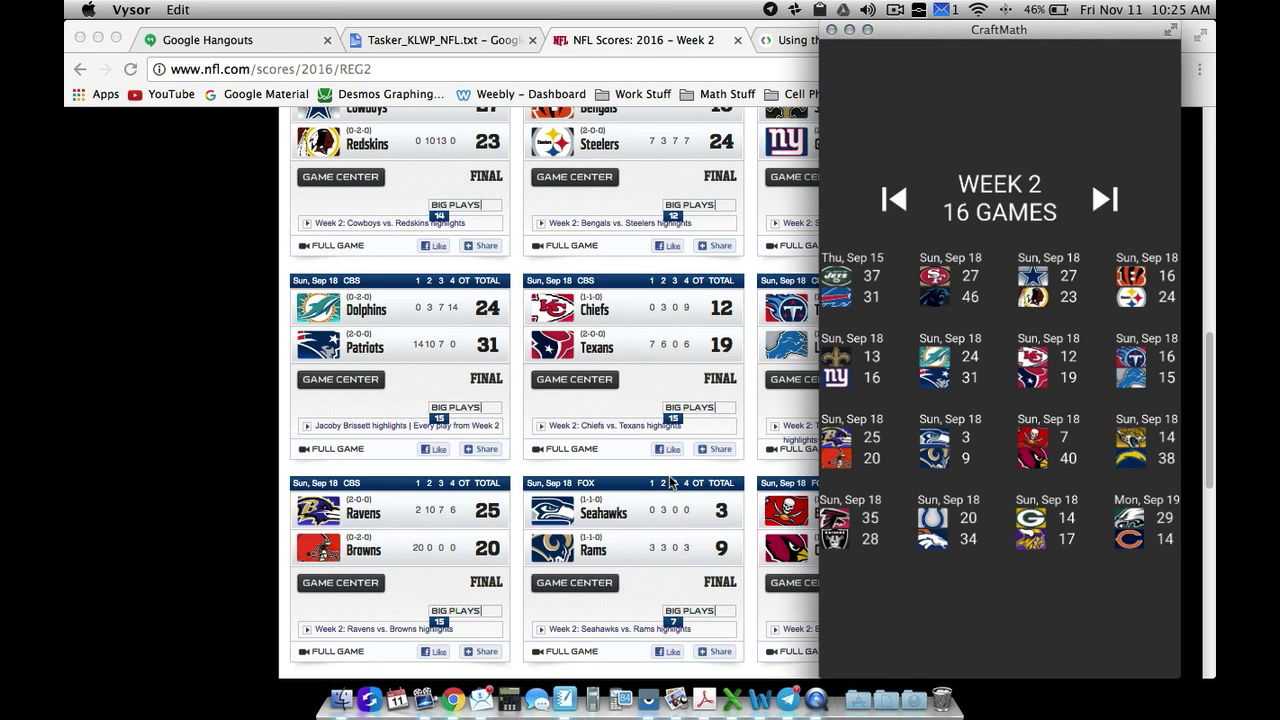
pyautogui.click(894, 10)
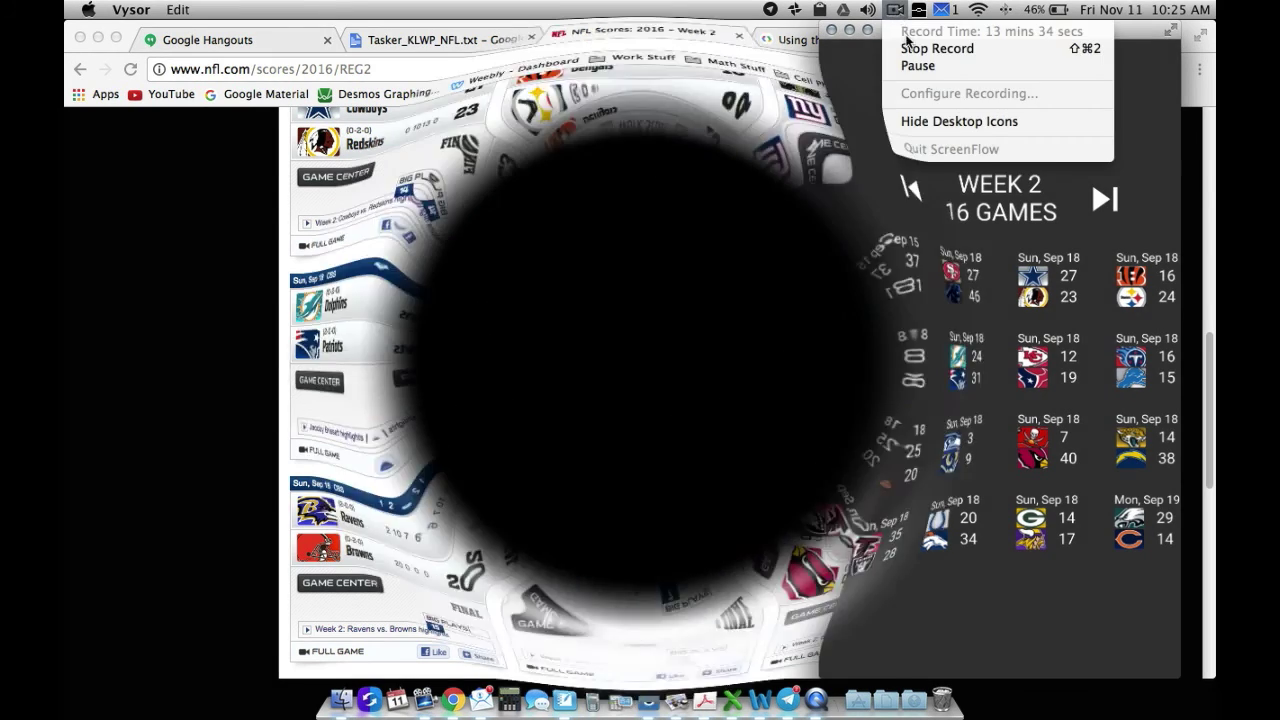